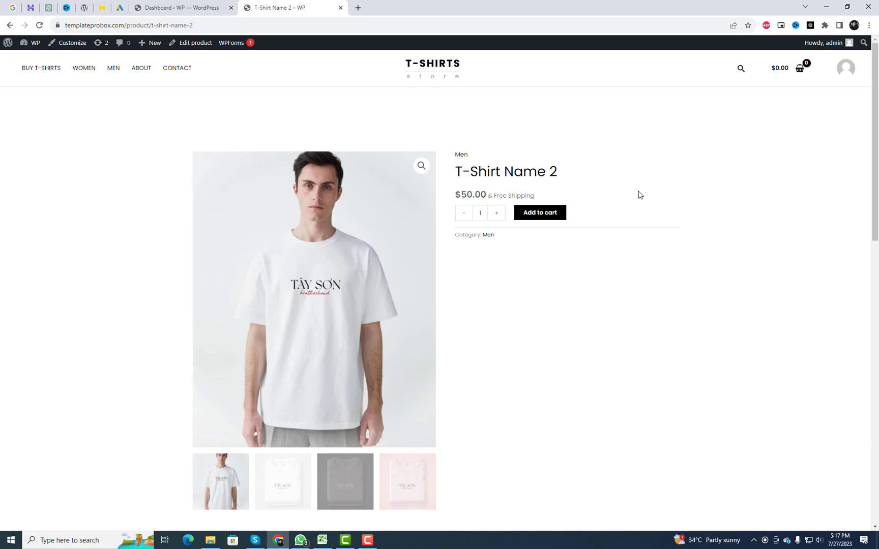
# - Search the WordPress plugin directory for "Variation Swatches for WooCommerce"
pyautogui.click(178, 6)
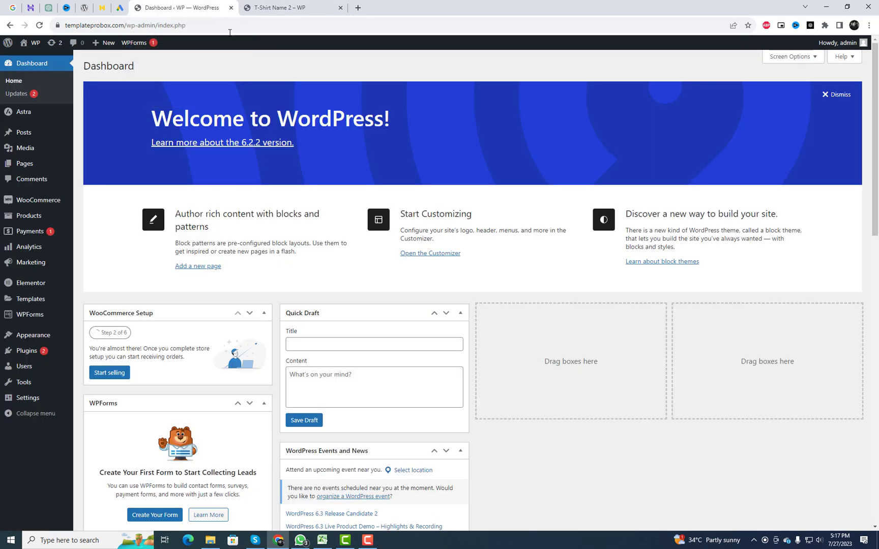
pyautogui.click(76, 352)
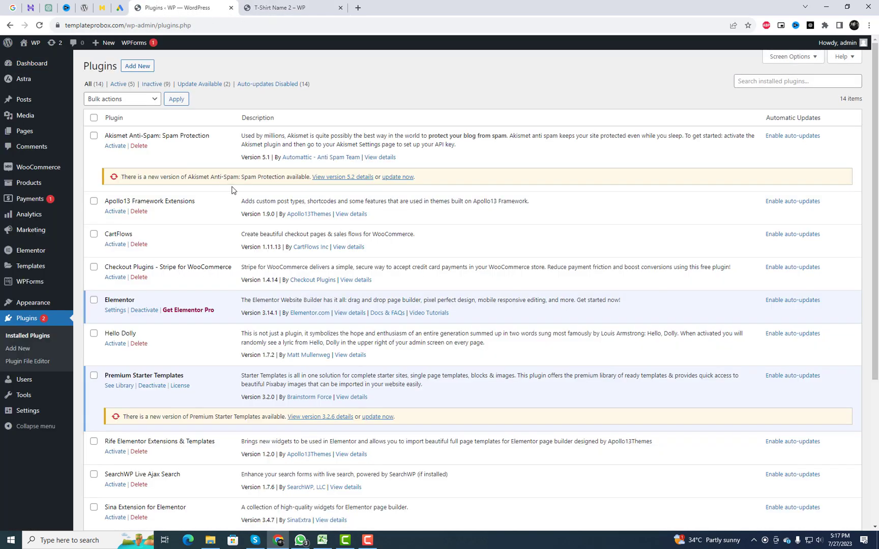
pyautogui.click(136, 65)
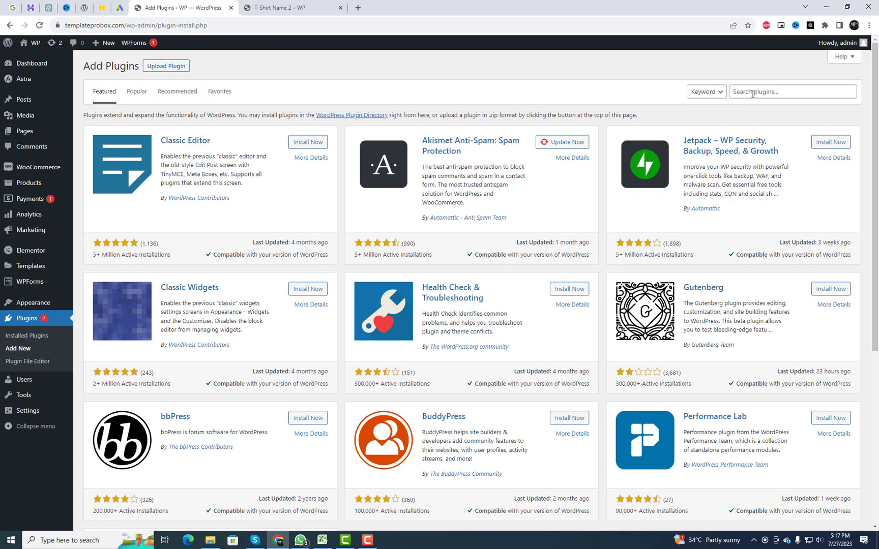
pyautogui.click(752, 92)
pyautogui.write('Variation Swatches for WooCommerce')
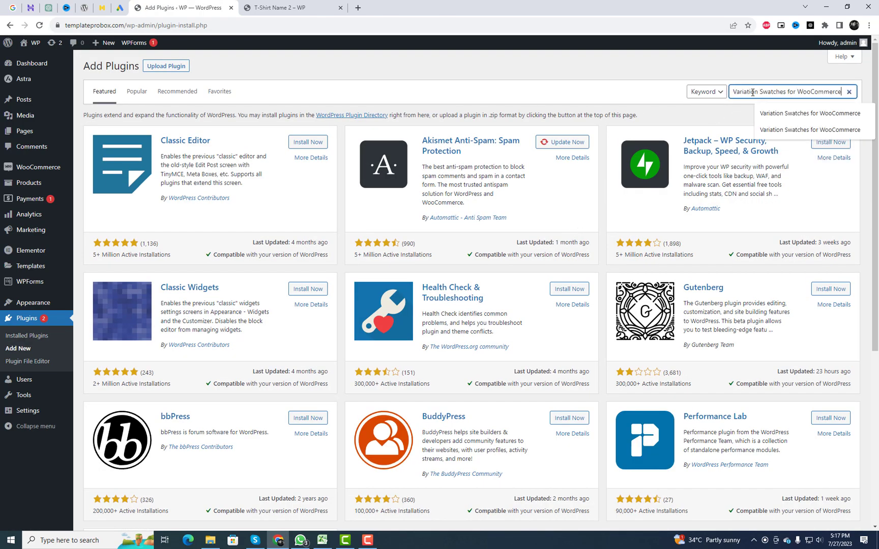
pyautogui.press('Return')
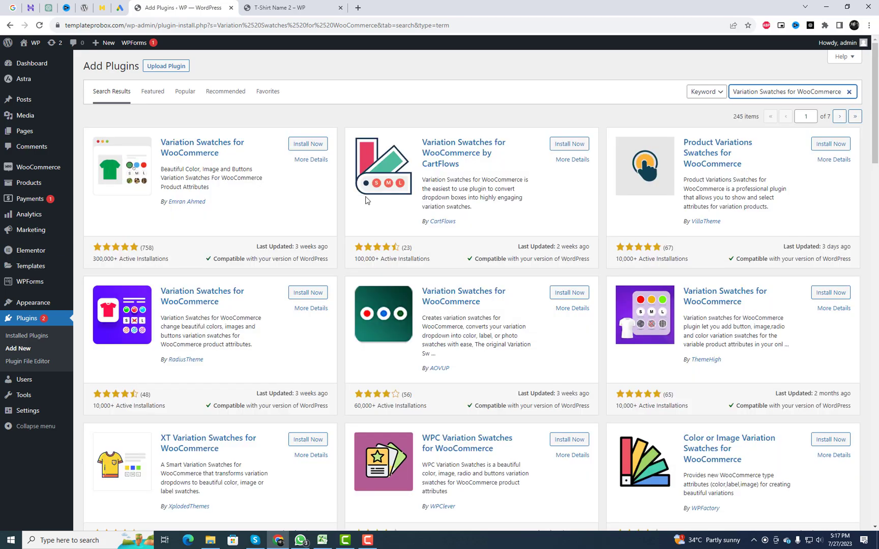
# - Install and activate the first Variation Swatches for WooCommerce plugin in the search results
pyautogui.click(305, 147)
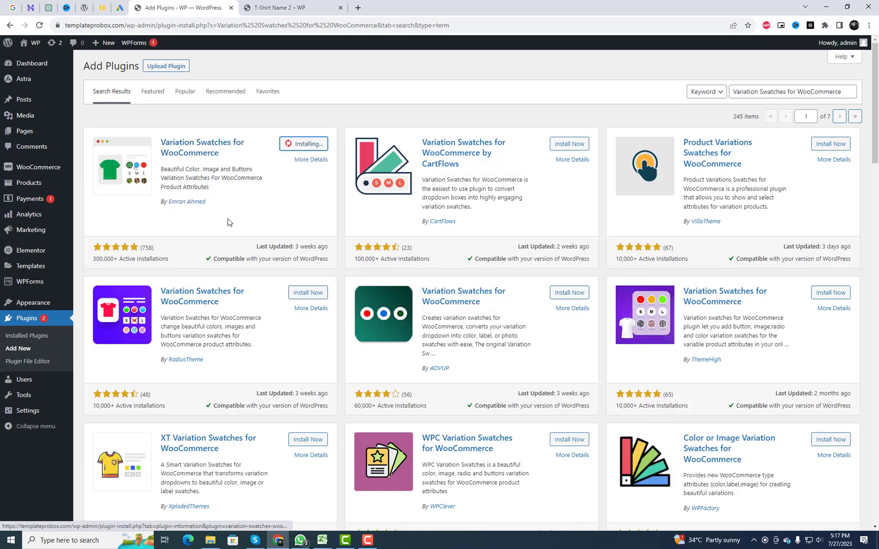
pyautogui.moveTo(207, 202); pyautogui.dragTo(171, 200)
pyautogui.click(310, 144)
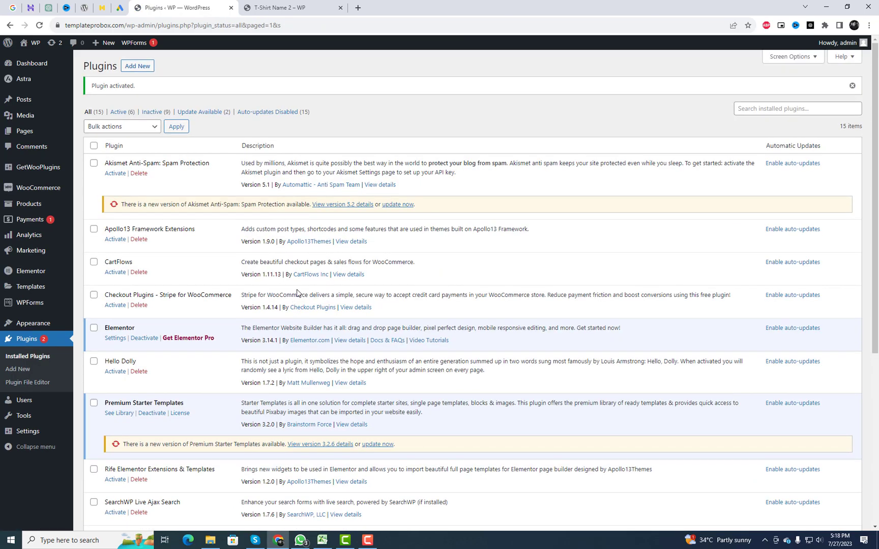
# - Add a product attribute named "Size" with type Button, keeping the custom ordering
pyautogui.moveTo(43, 211)
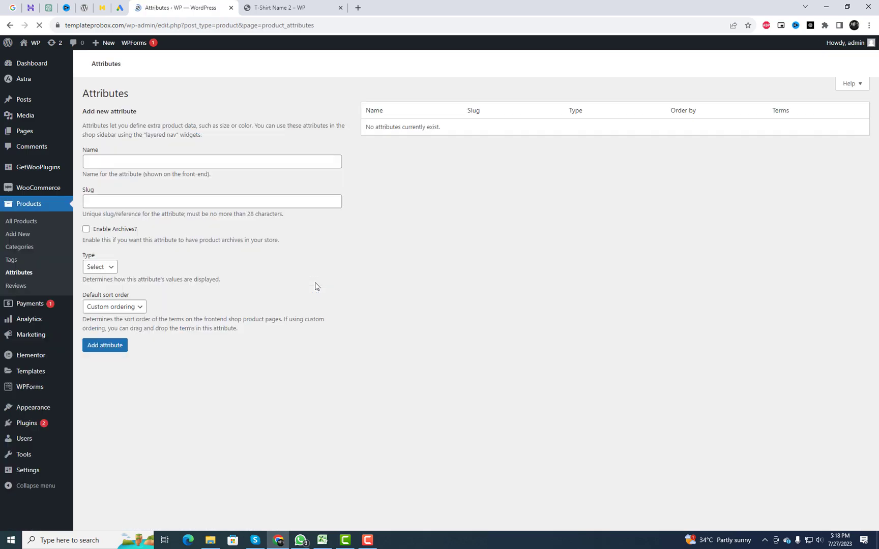
pyautogui.click(129, 162)
pyautogui.write('Size')
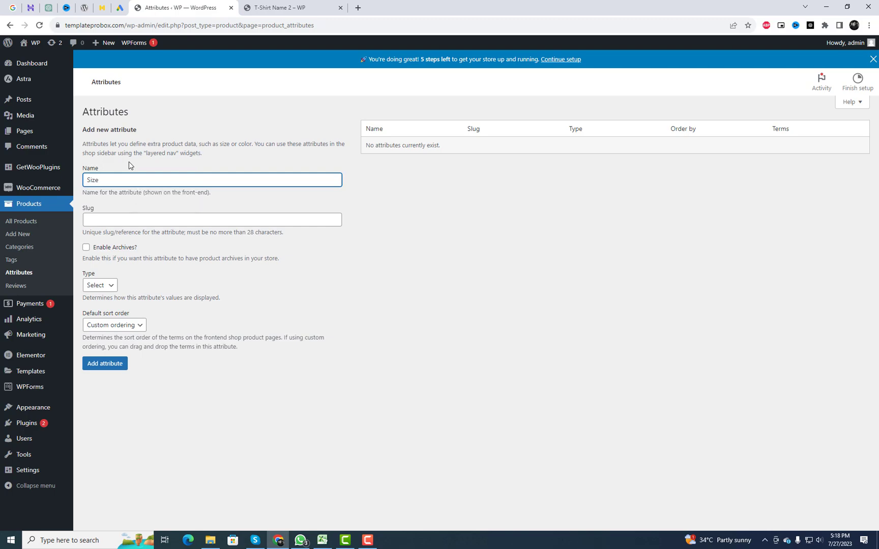
pyautogui.click(101, 287)
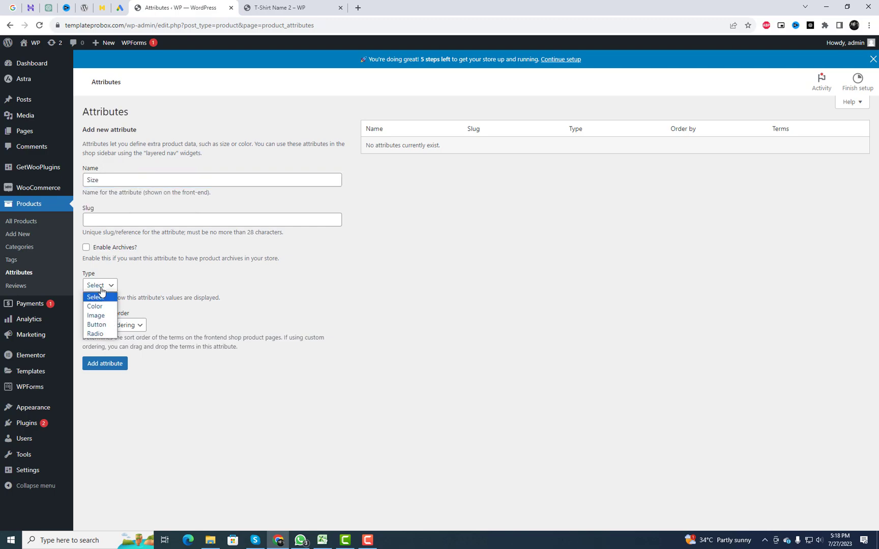
pyautogui.click(96, 325)
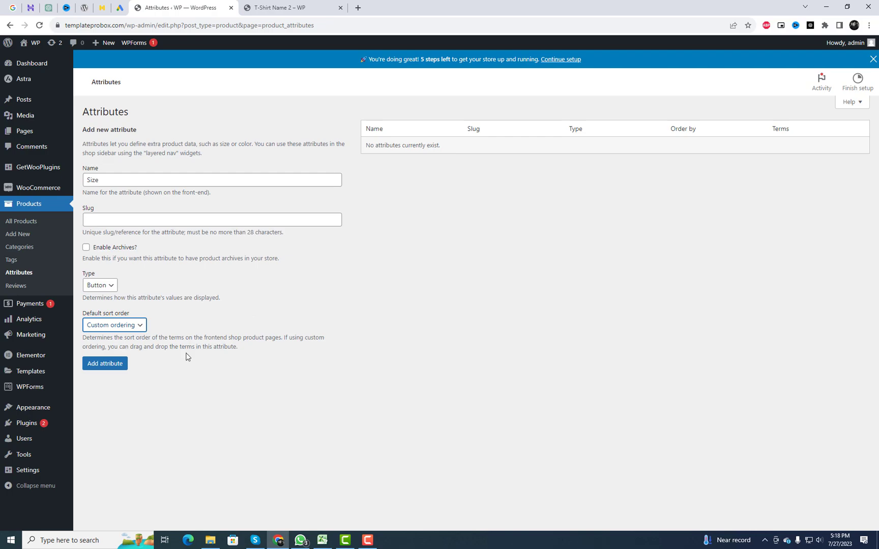
pyautogui.click(121, 364)
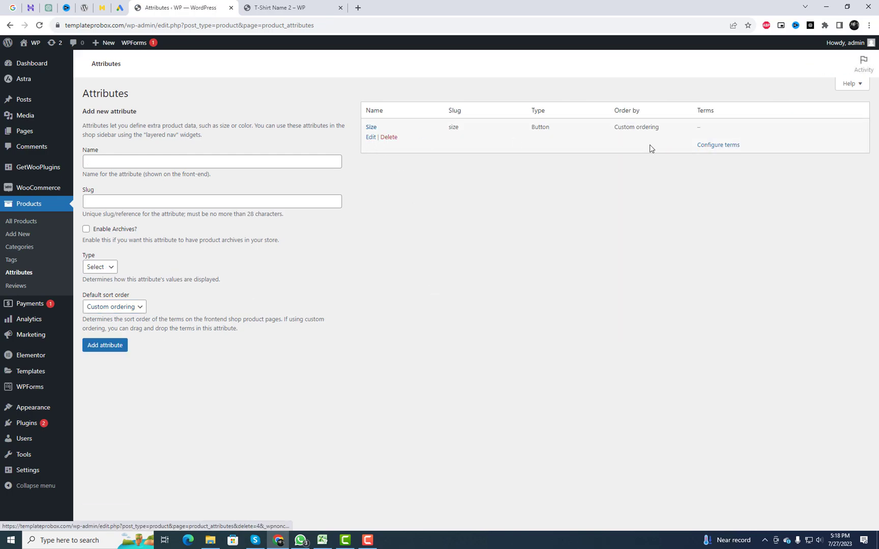
# - Add the terms Small, Medium and Large to the Size attribute
pyautogui.click(718, 164)
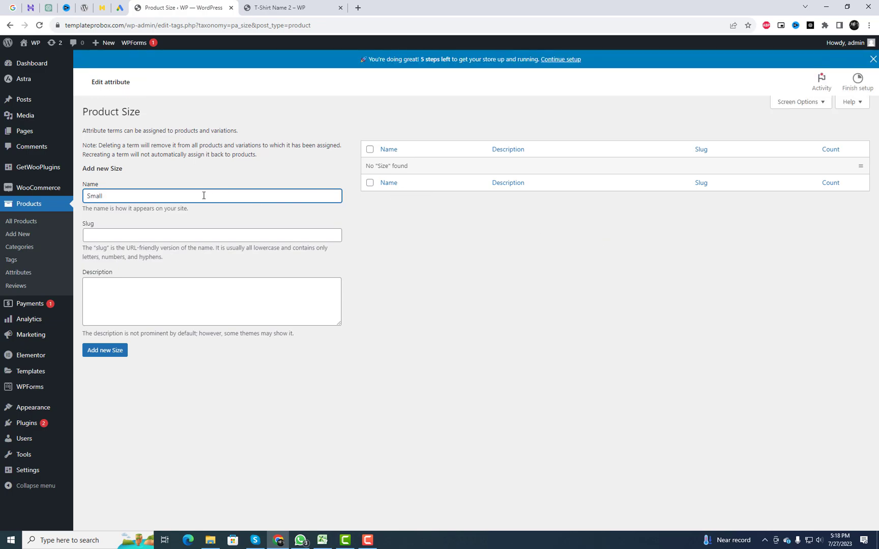
pyautogui.click(113, 353)
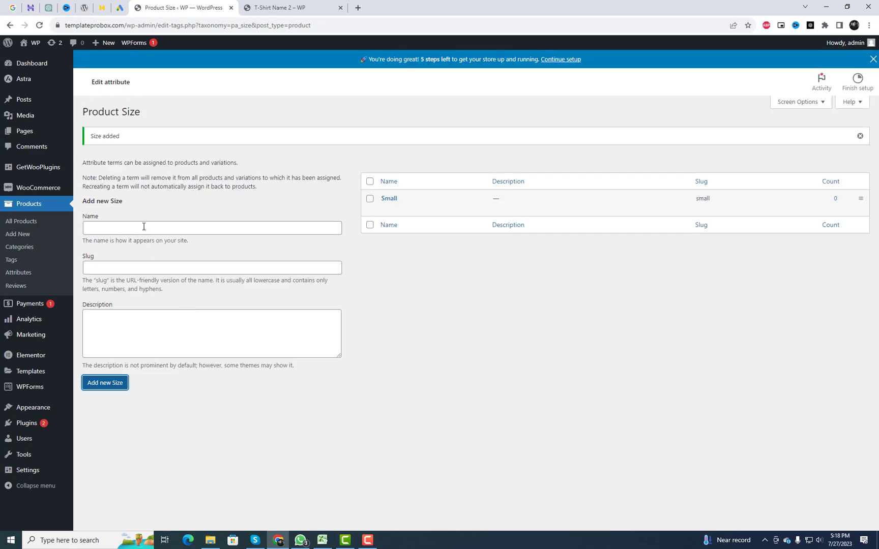
pyautogui.click(143, 227)
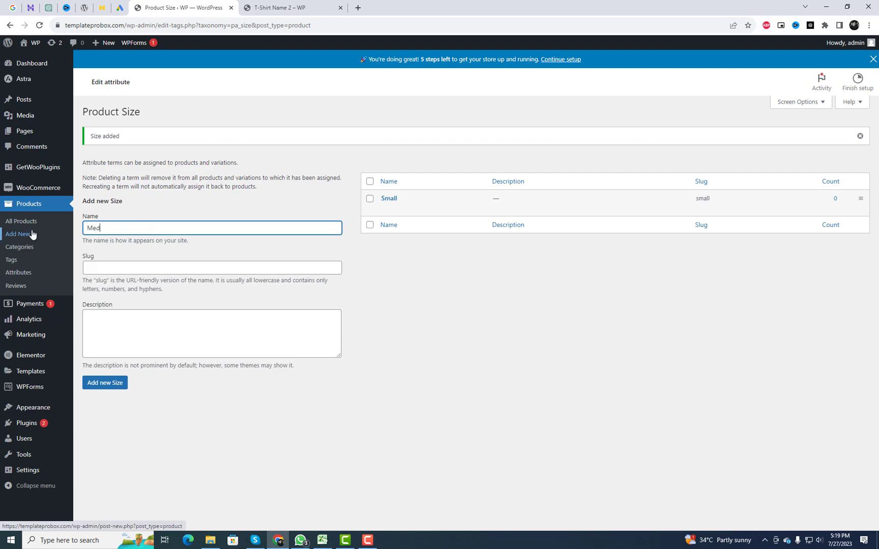
pyautogui.click(106, 382)
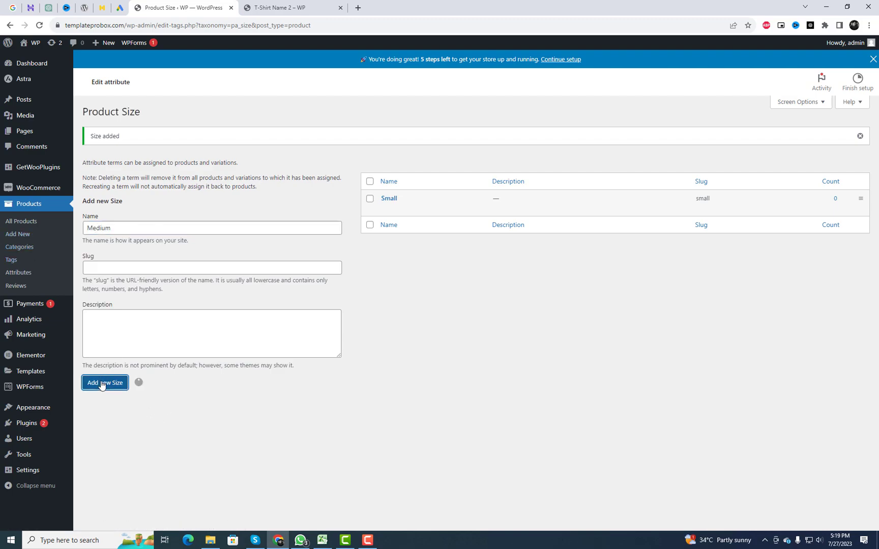
pyautogui.click(116, 233)
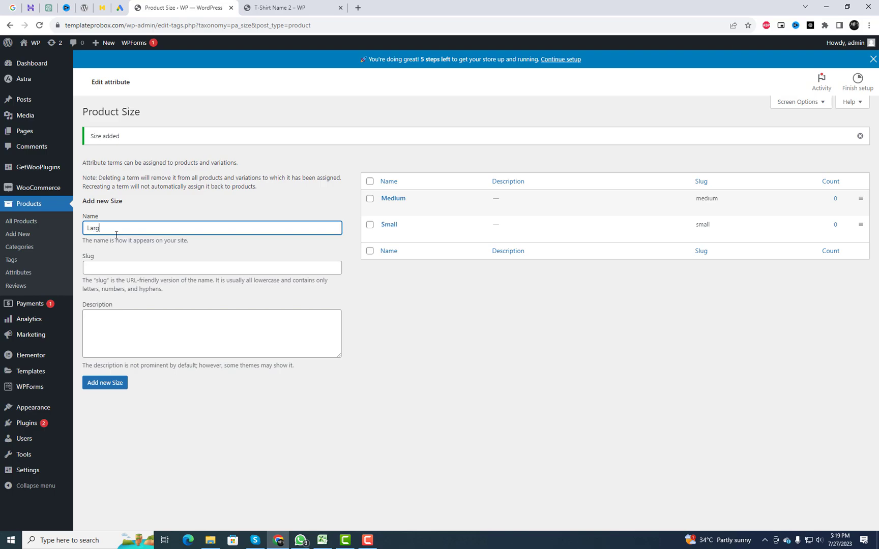
pyautogui.click(118, 382)
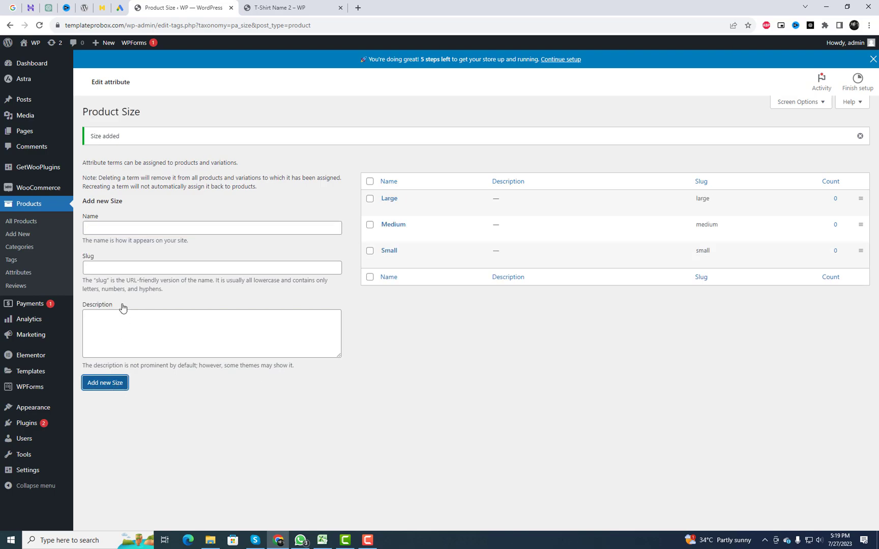
# - Add a product attribute named "Color" with type Color
pyautogui.click(19, 274)
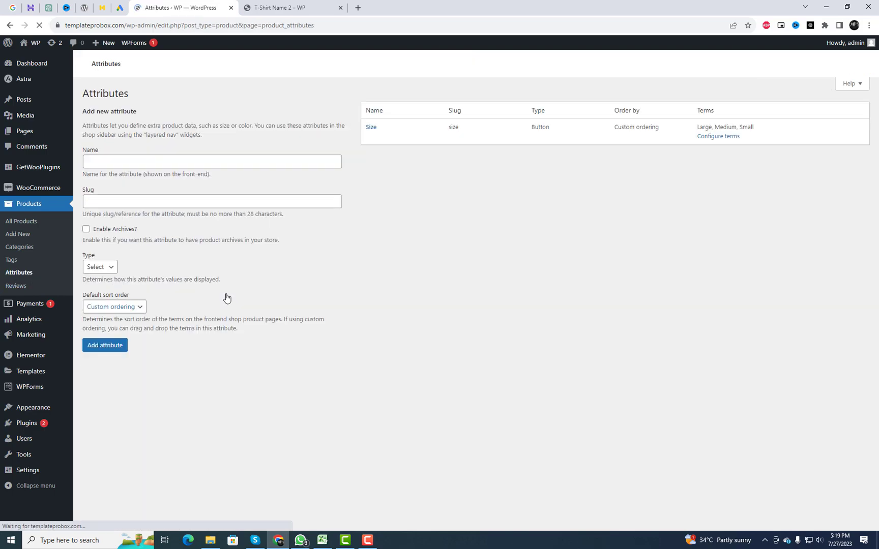
pyautogui.click(133, 160)
pyautogui.write('Color')
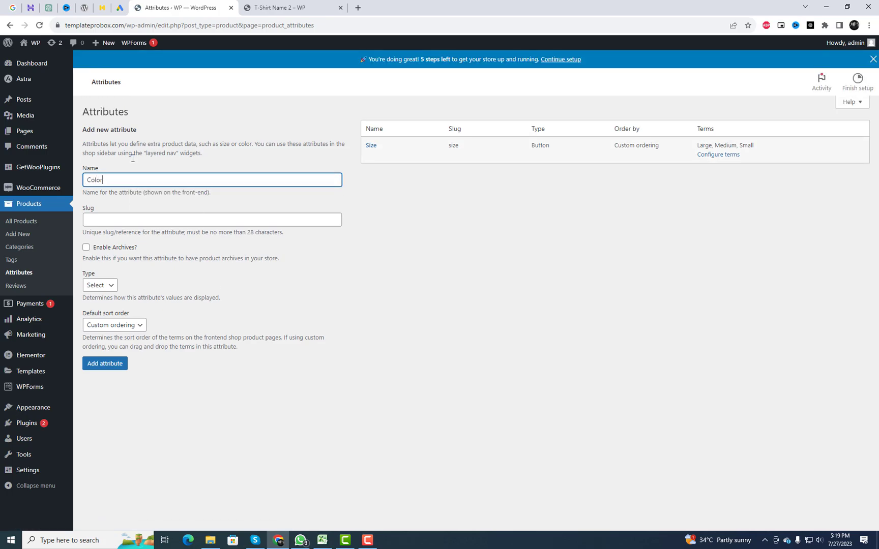
pyautogui.click(100, 285)
pyautogui.click(94, 306)
pyautogui.click(105, 363)
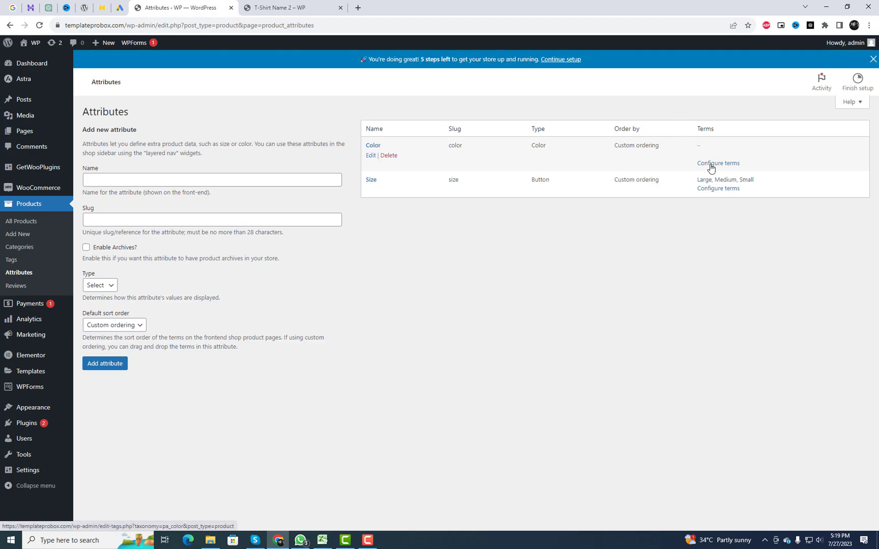
# - Add the term "Black" to the Color attribute with the black swatch #000000
pyautogui.click(710, 164)
pyautogui.write('Black')
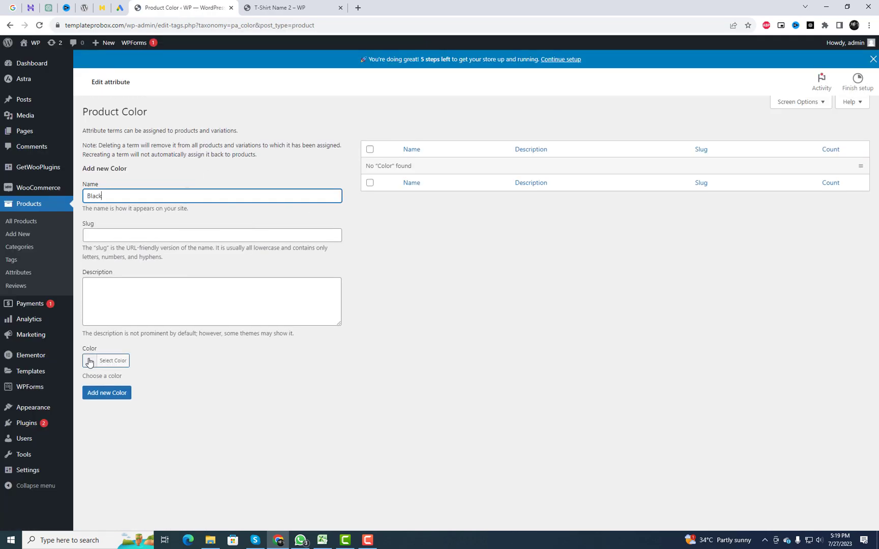
pyautogui.click(89, 362)
pyautogui.click(91, 467)
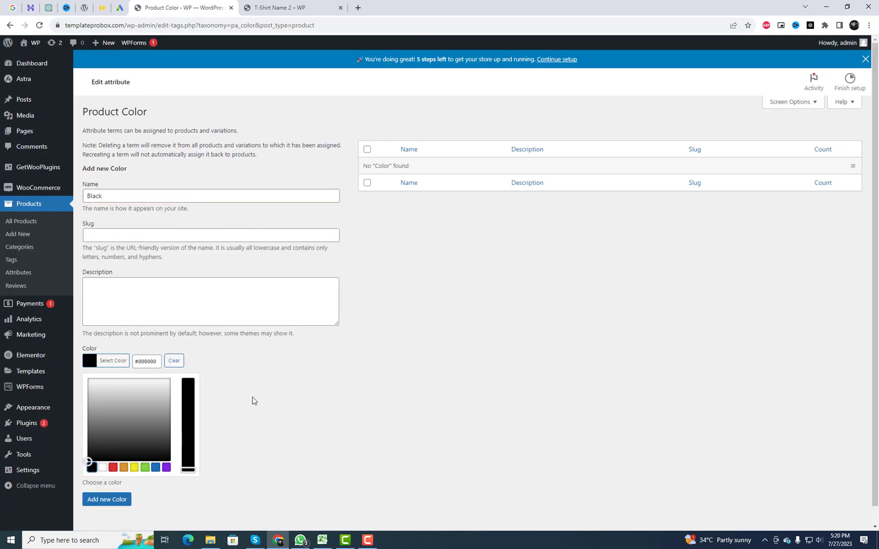
pyautogui.click(120, 395)
# - Add the term "White" to the Color attribute with a white swatch
pyautogui.click(114, 231)
pyautogui.write('W')
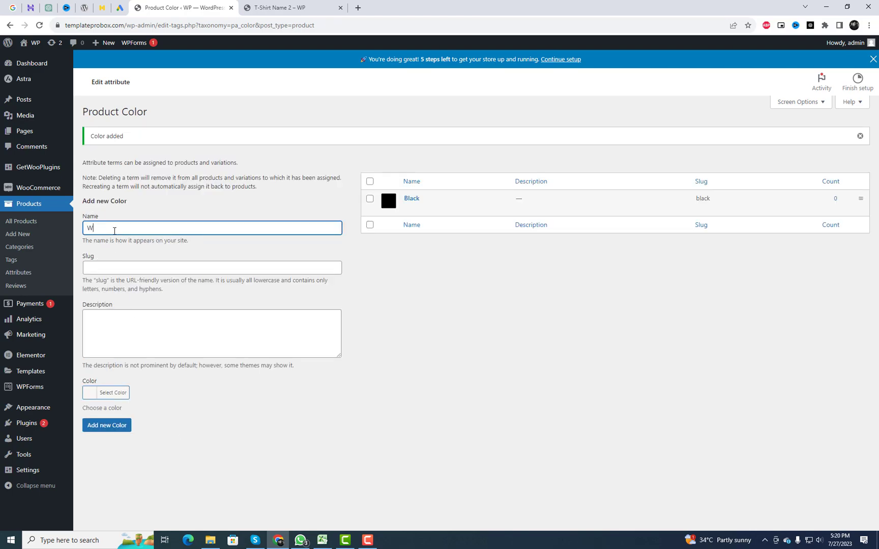
pyautogui.click(94, 393)
pyautogui.scroll(-1, 102, 448)
pyautogui.click(105, 451)
pyautogui.click(300, 393)
pyautogui.click(112, 431)
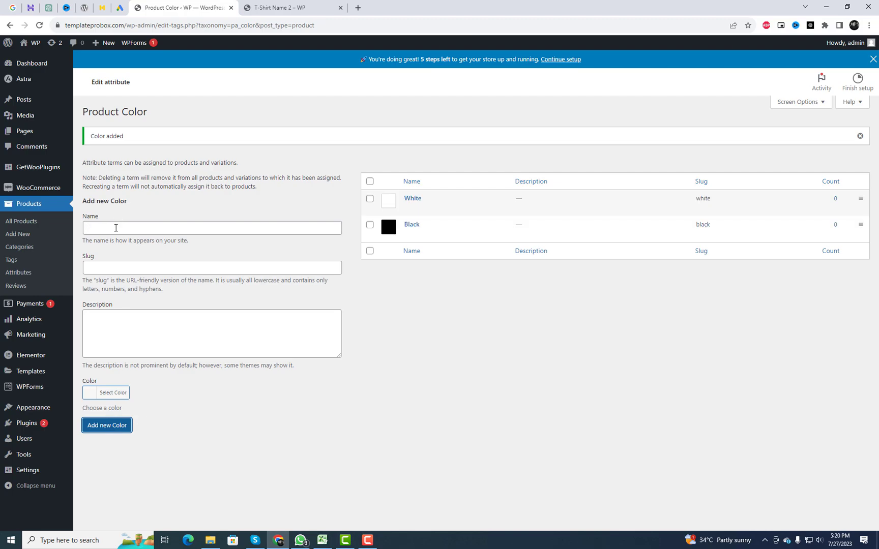
# - Add the term "Red" to the Color attribute with the preset red swatch
pyautogui.click(116, 228)
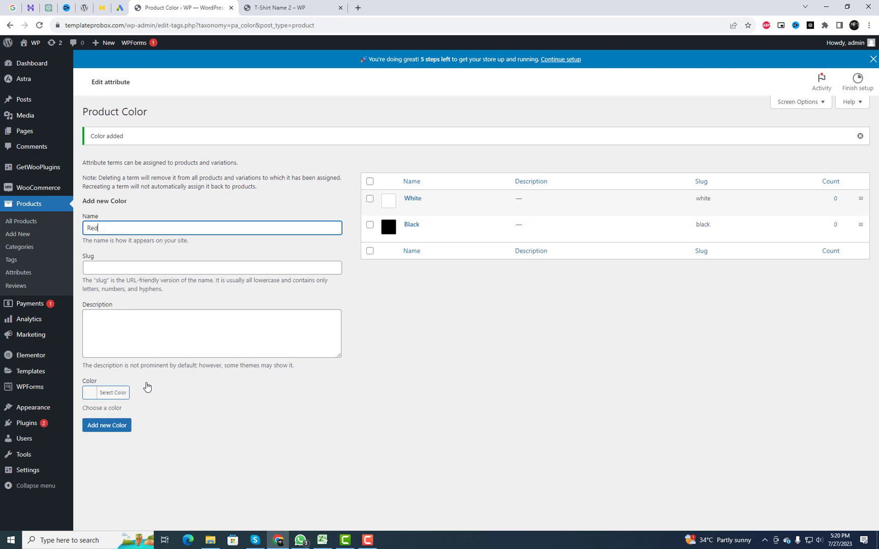
pyautogui.click(90, 397)
pyautogui.click(114, 504)
pyautogui.click(265, 426)
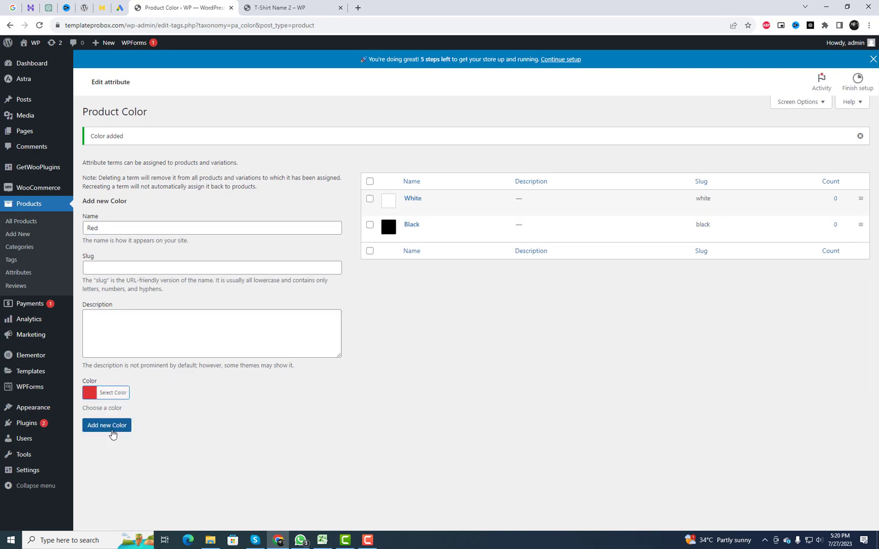
pyautogui.click(113, 432)
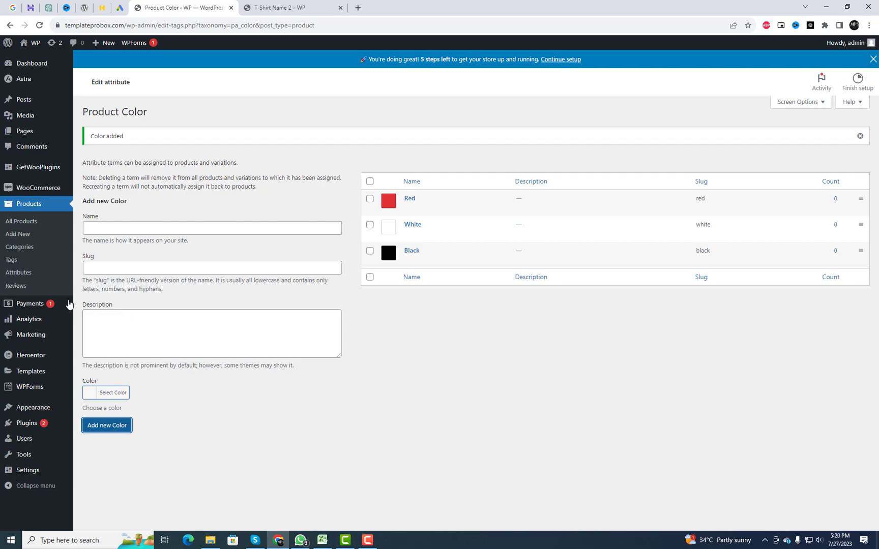
# - Add a product attribute named "Made In" with type Radio
pyautogui.click(20, 272)
pyautogui.click(126, 162)
pyautogui.write('Made In')
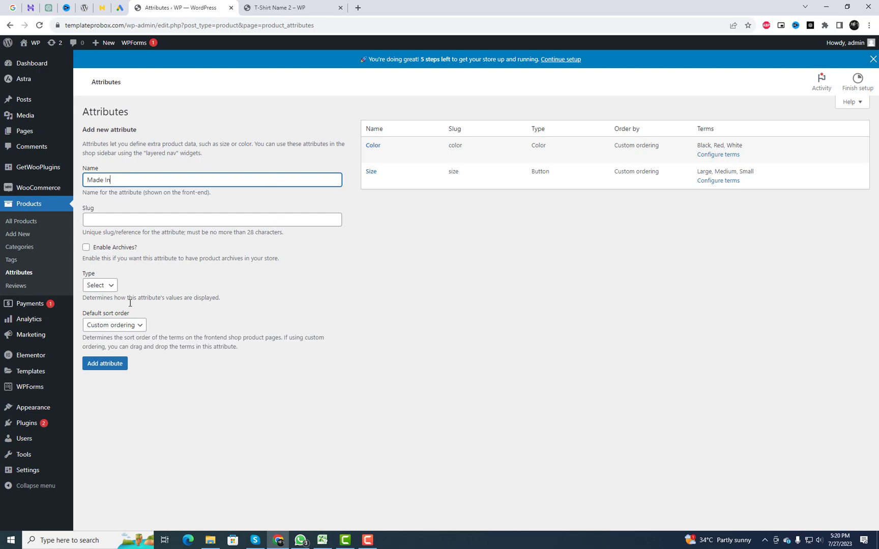
pyautogui.click(94, 287)
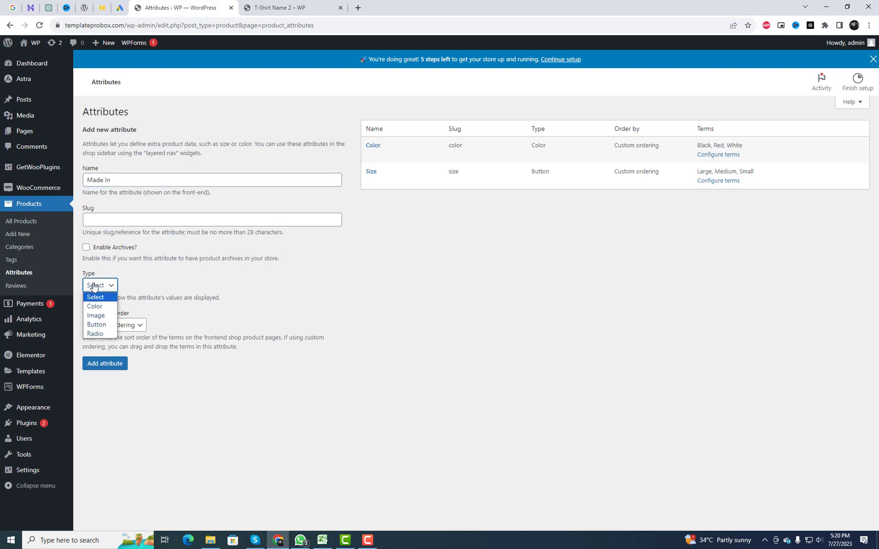
pyautogui.click(106, 334)
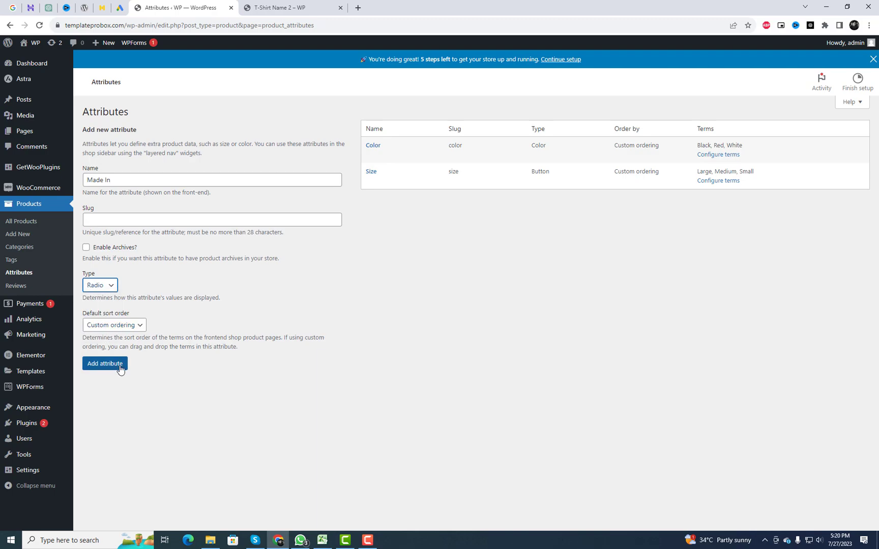
pyautogui.click(114, 364)
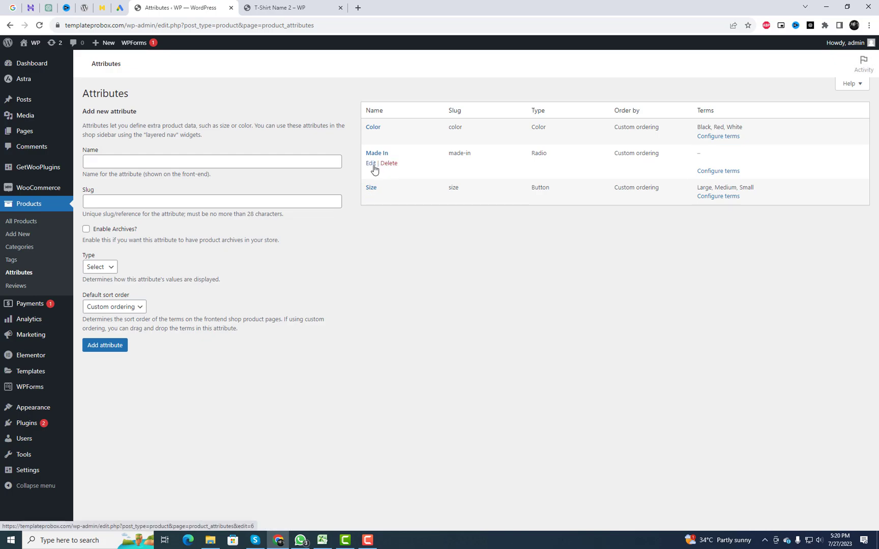
# - Add the terms UK and USA to the Made In attribute
pyautogui.click(715, 188)
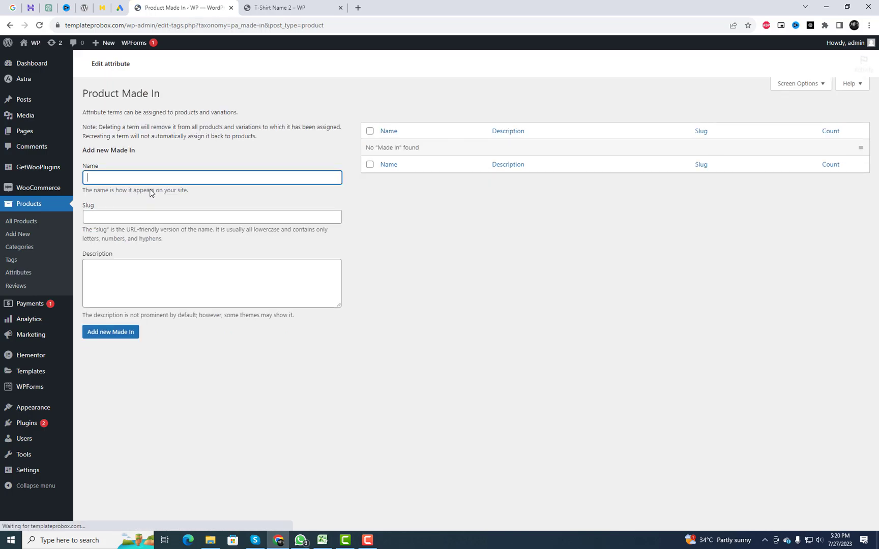
pyautogui.click(149, 179)
pyautogui.write('U')
pyautogui.write('K')
pyautogui.click(133, 350)
pyautogui.click(121, 231)
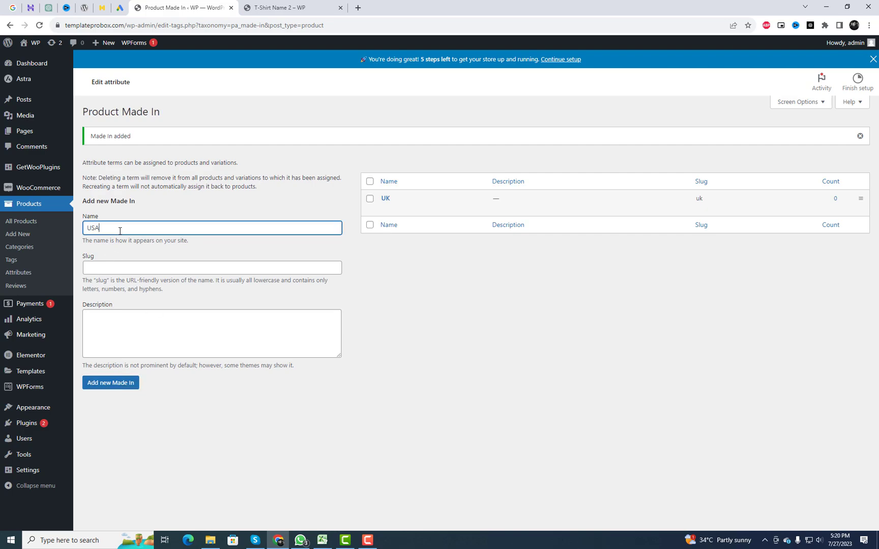
pyautogui.click(116, 385)
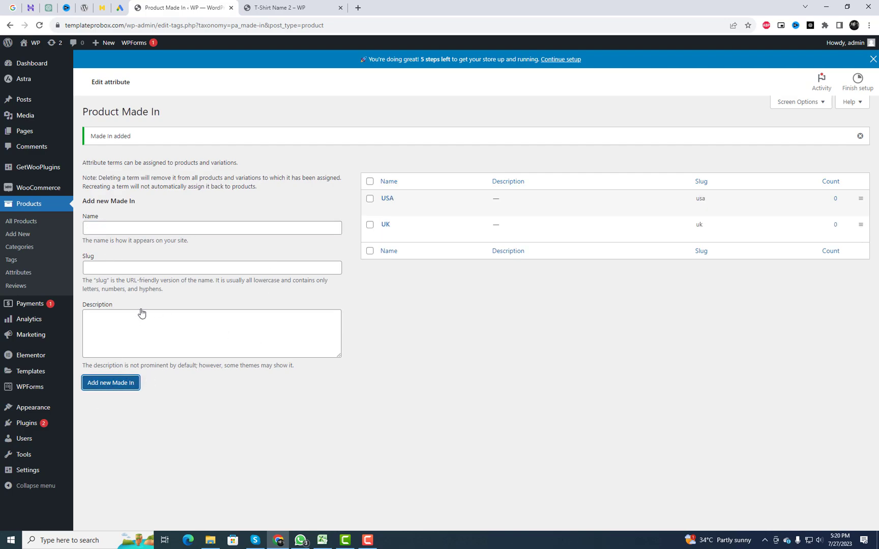
# - Return to the overview of all product attributes
pyautogui.click(48, 277)
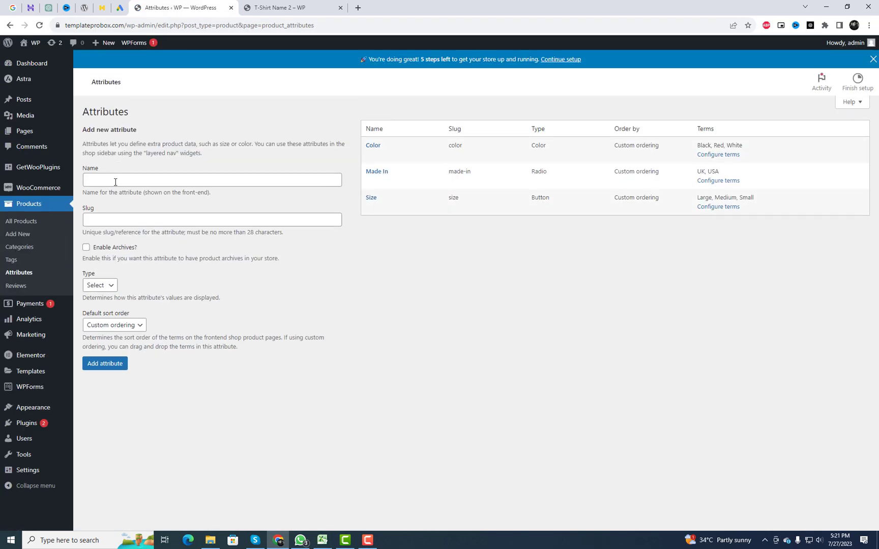
pyautogui.click(115, 182)
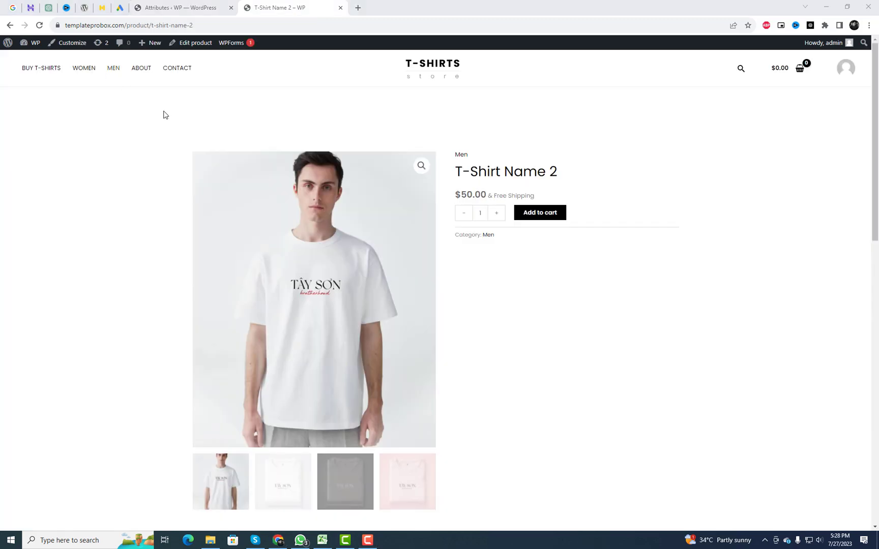
# - Open the T-Shirt Name 2 product for editing and change its product type to Variable product
pyautogui.middleClick(194, 43)
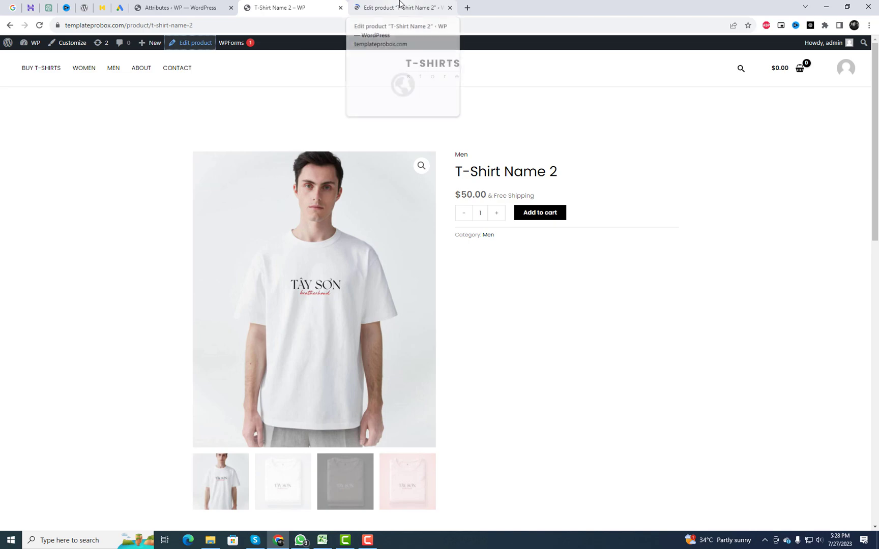
pyautogui.click(400, 5)
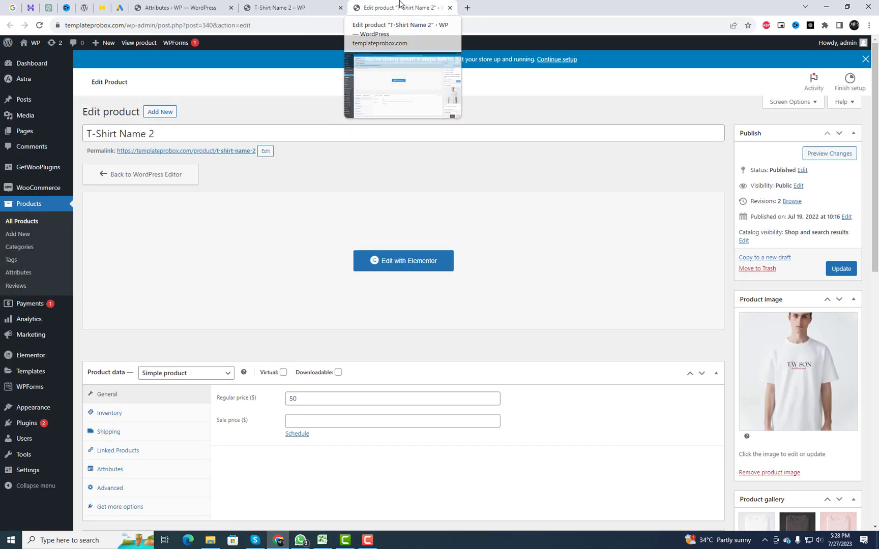
pyautogui.scroll(-2, 563, 263)
pyautogui.click(178, 238)
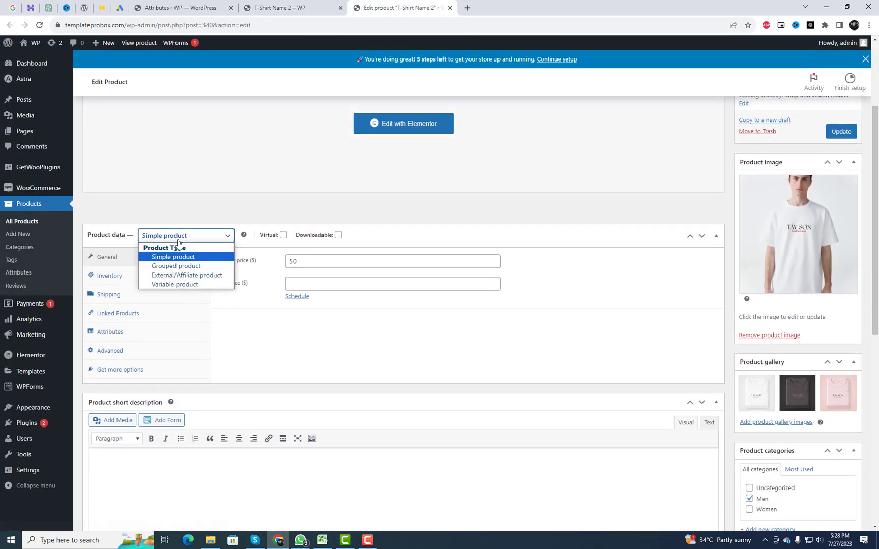
pyautogui.click(169, 284)
# - Add the existing Color attribute to the product with the values Black, Red and White
pyautogui.scroll(-2, 349, 311)
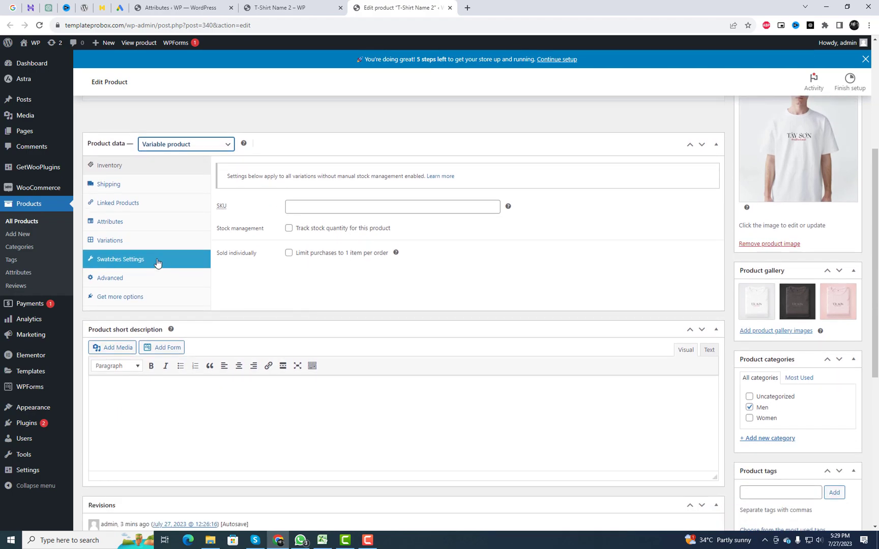
pyautogui.click(128, 222)
pyautogui.click(286, 202)
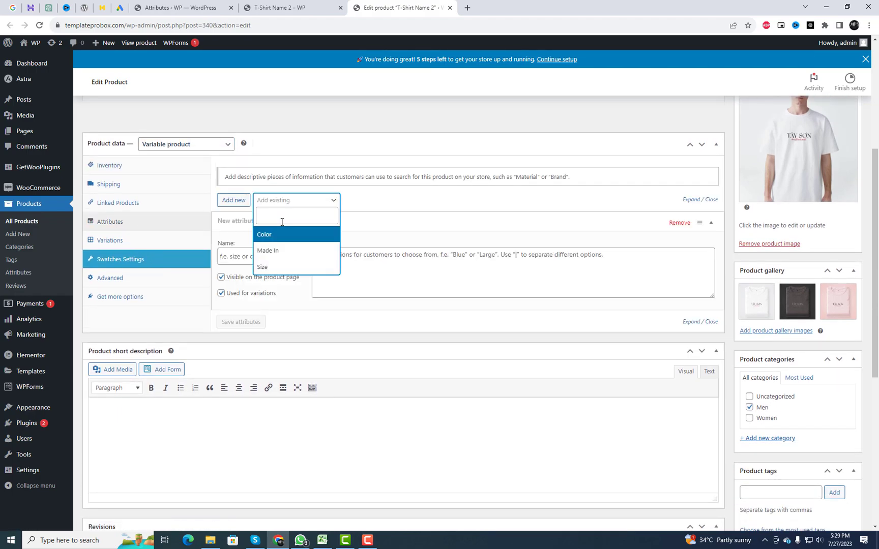
pyautogui.click(279, 238)
pyautogui.click(318, 256)
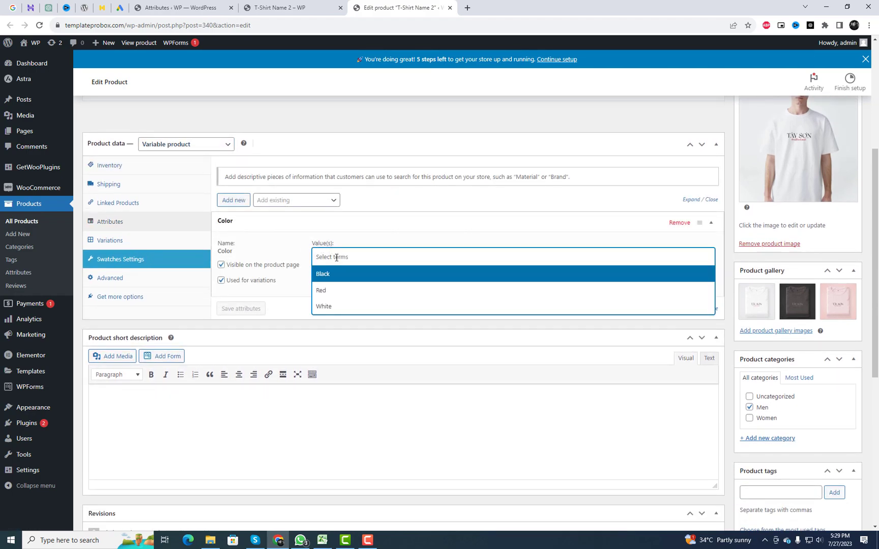
pyautogui.click(338, 279)
pyautogui.click(351, 257)
pyautogui.click(360, 291)
pyautogui.click(371, 257)
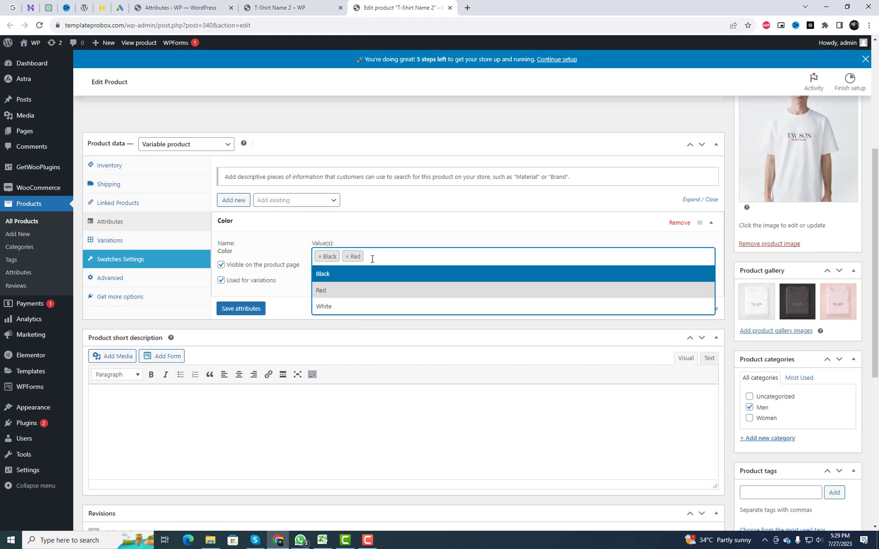
pyautogui.click(371, 307)
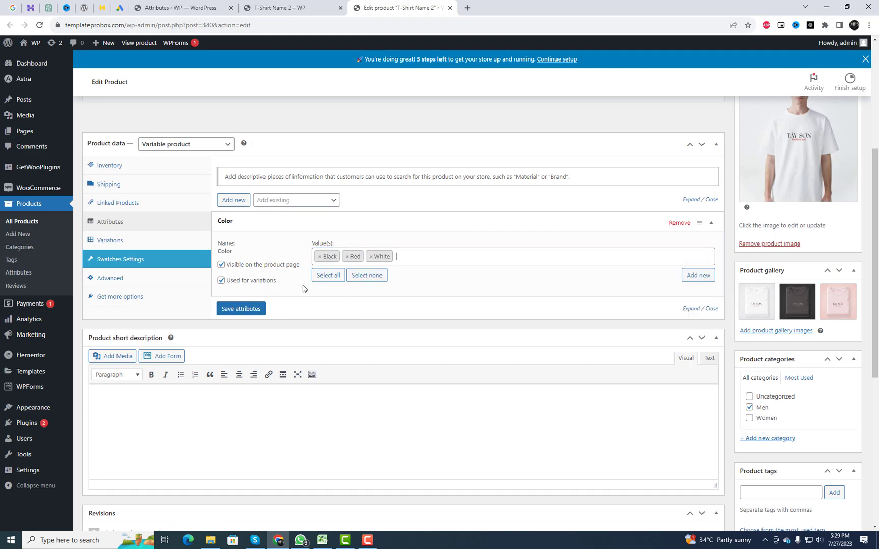
# - Add the existing Made In attribute to the product with the values UK and USA
pyautogui.click(285, 201)
pyautogui.click(289, 253)
pyautogui.click(337, 340)
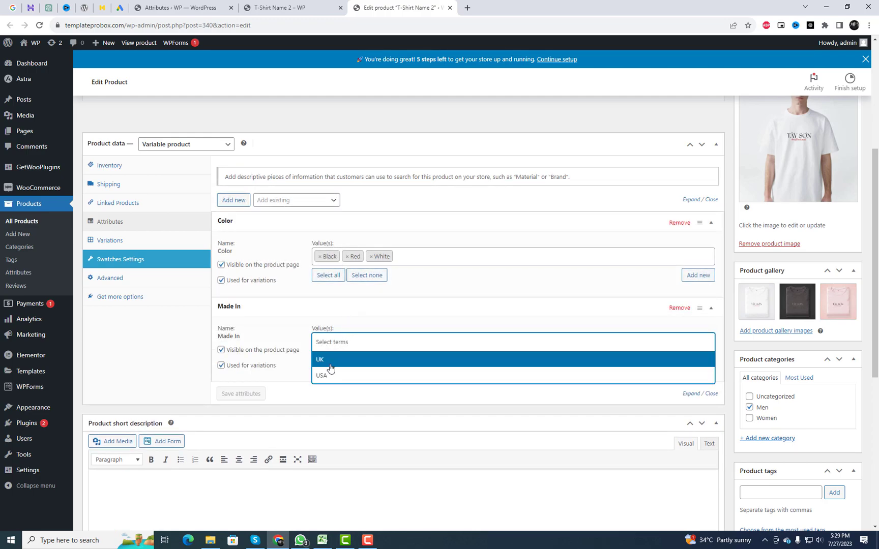
pyautogui.click(329, 364)
pyautogui.click(359, 344)
pyautogui.click(350, 378)
# - Add the existing Size attribute with the values Large, Medium and Small, and save the product's attributes
pyautogui.scroll(-2, 305, 331)
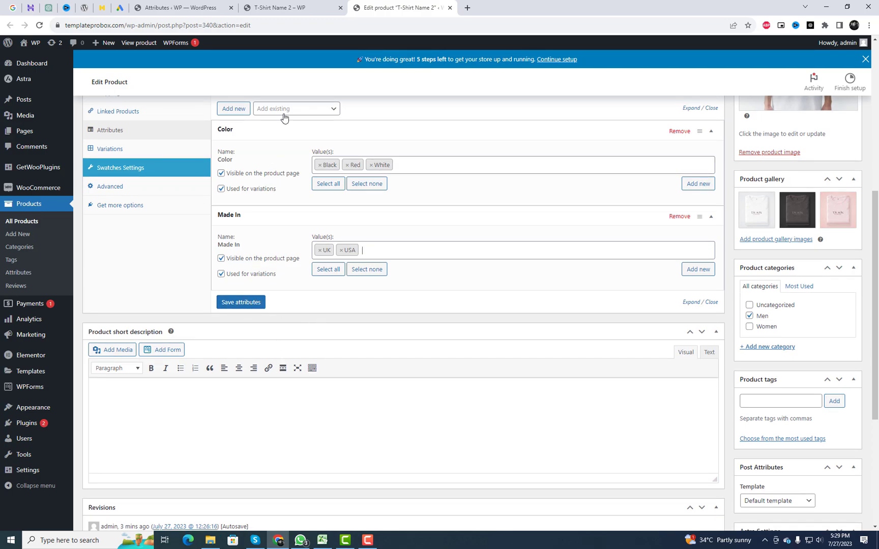
pyautogui.click(284, 117)
pyautogui.click(281, 176)
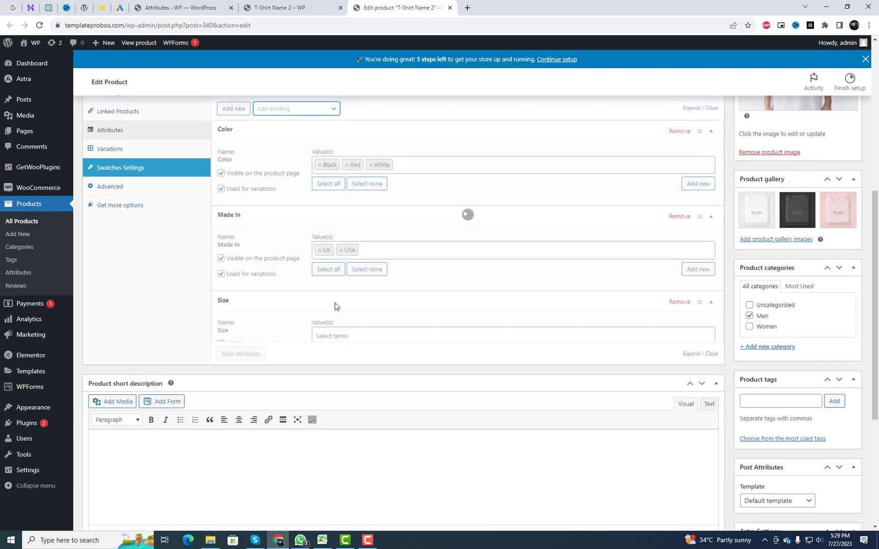
pyautogui.click(335, 338)
pyautogui.click(329, 358)
pyautogui.click(359, 336)
pyautogui.click(342, 369)
pyautogui.click(361, 336)
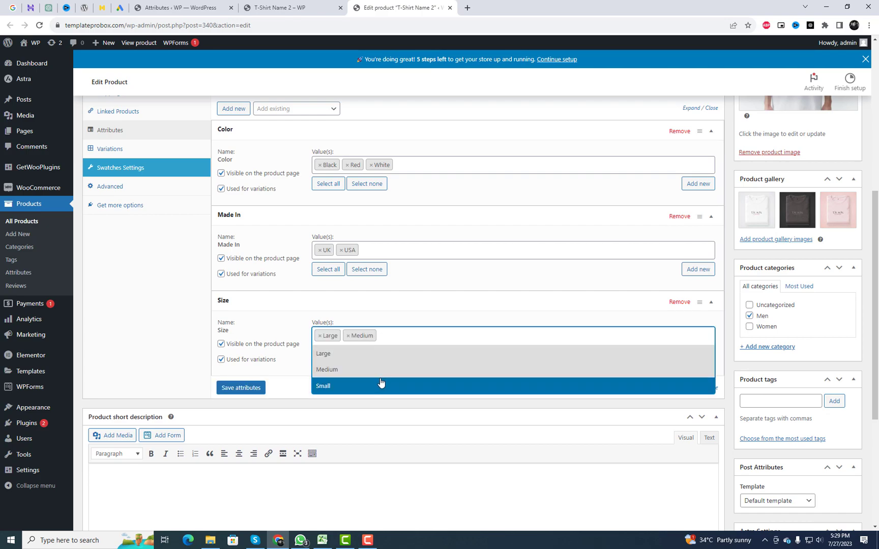
pyautogui.click(382, 385)
pyautogui.click(237, 389)
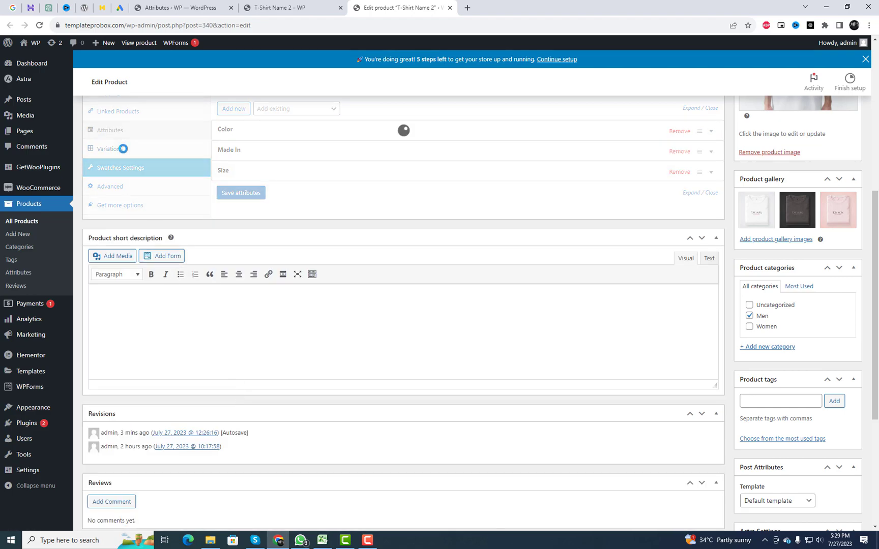
# - Generate variations for every combination of the product's Color, Made In and Size attributes
pyautogui.scroll(1, 396, 264)
pyautogui.scroll(1, 396, 263)
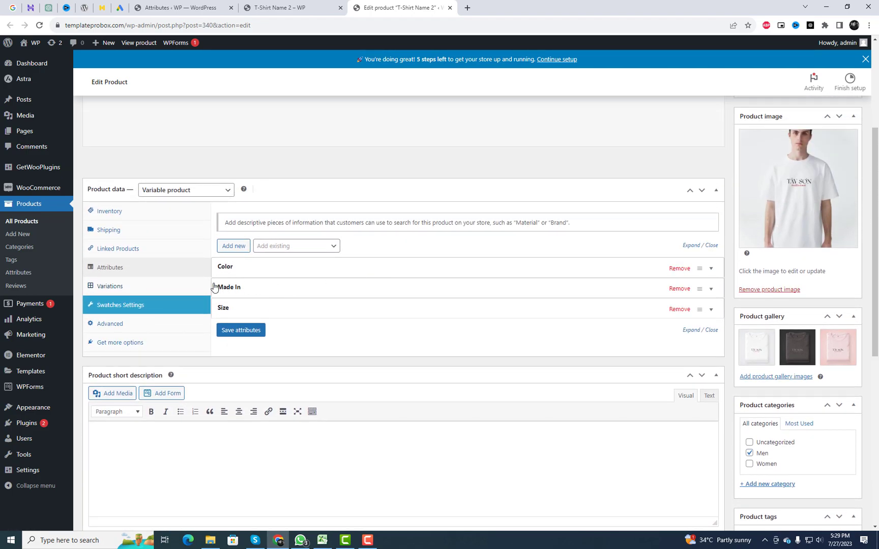
pyautogui.click(110, 287)
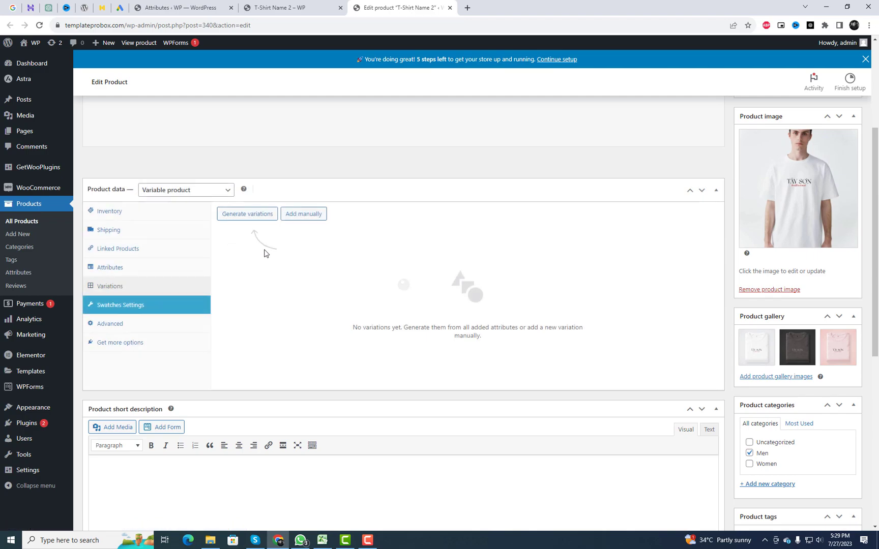
pyautogui.click(252, 217)
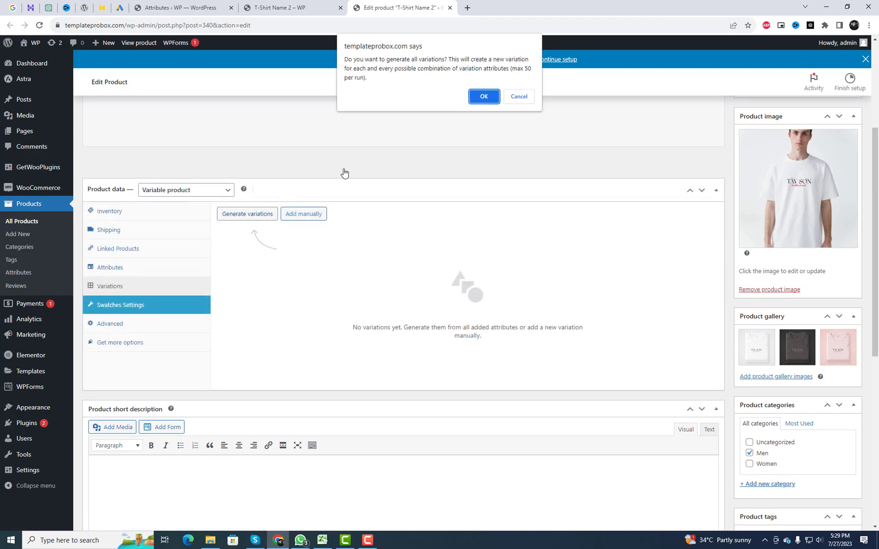
pyautogui.click(482, 98)
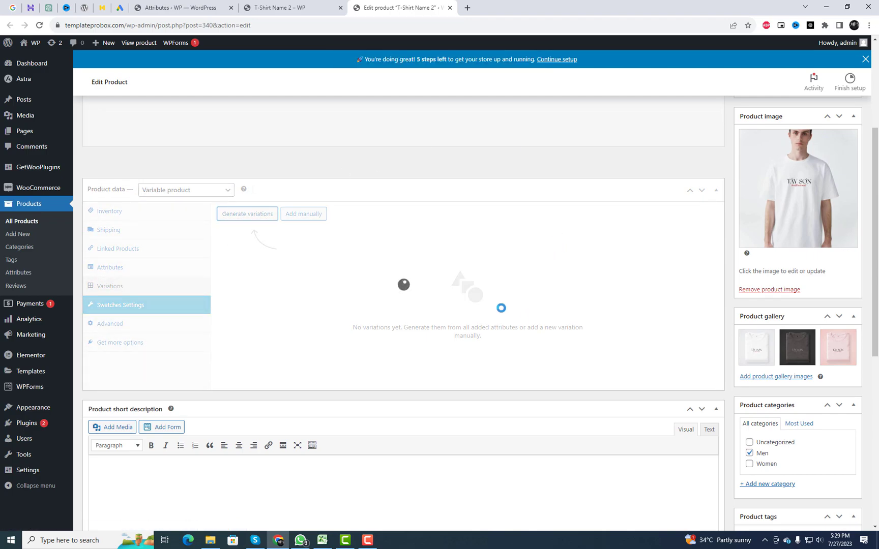
# - Give the Black, UK, Large variation the black T-shirt image product-05-a.jpg and a regular price of $50
pyautogui.scroll(-3, 496, 310)
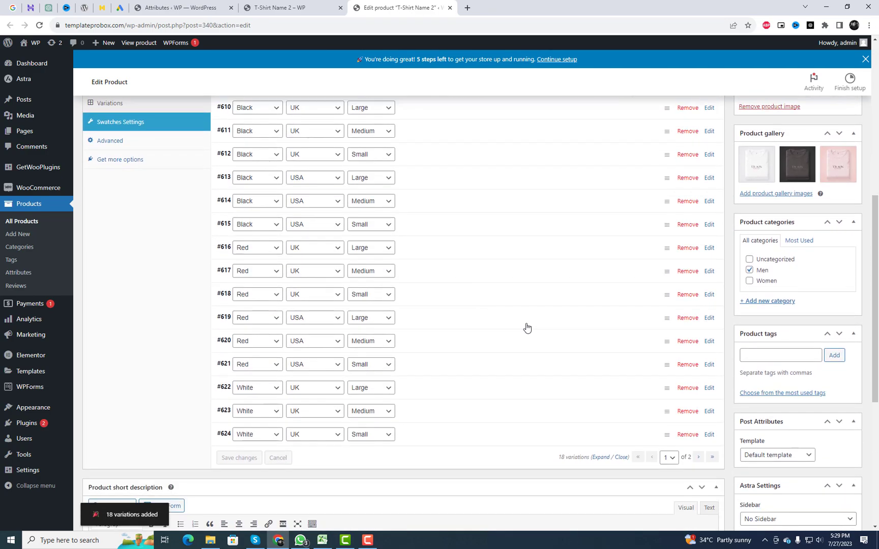
pyautogui.click(414, 158)
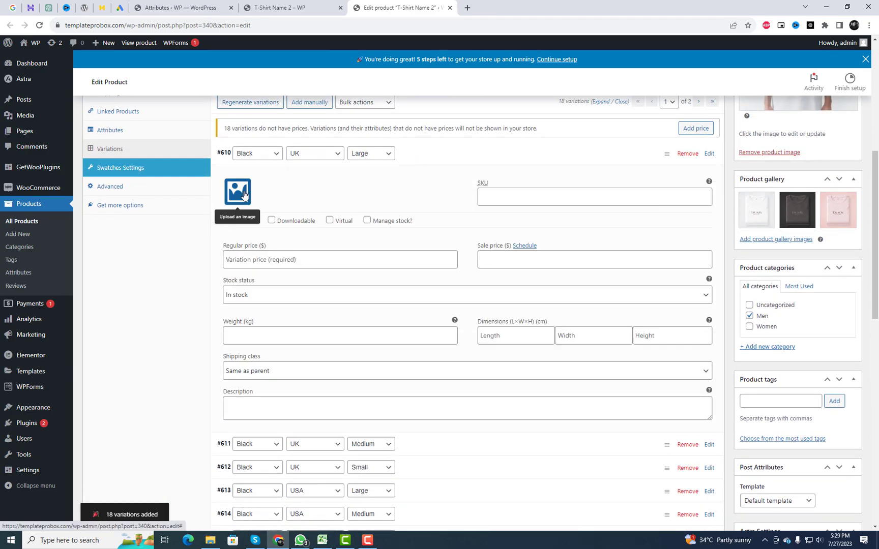
pyautogui.click(236, 192)
pyautogui.click(286, 236)
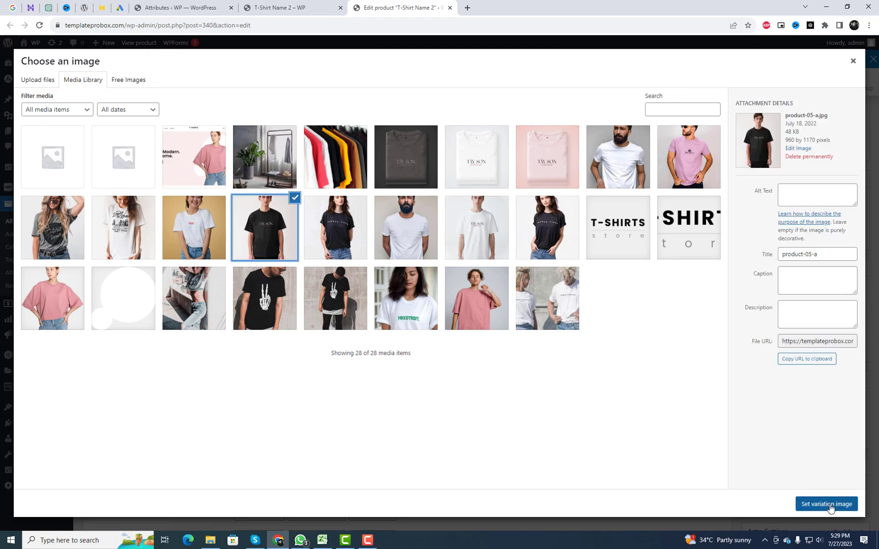
pyautogui.click(827, 504)
pyautogui.click(273, 260)
pyautogui.write('50')
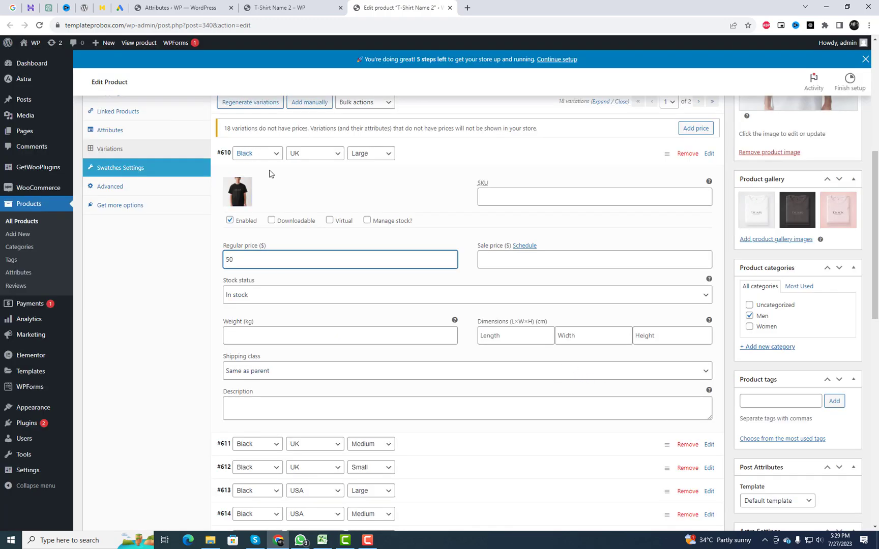
pyautogui.scroll(1, 257, 159)
pyautogui.click(412, 204)
# - Assign the black T-shirt image to the Black, UK, Medium variation and enter its regular price
pyautogui.click(414, 223)
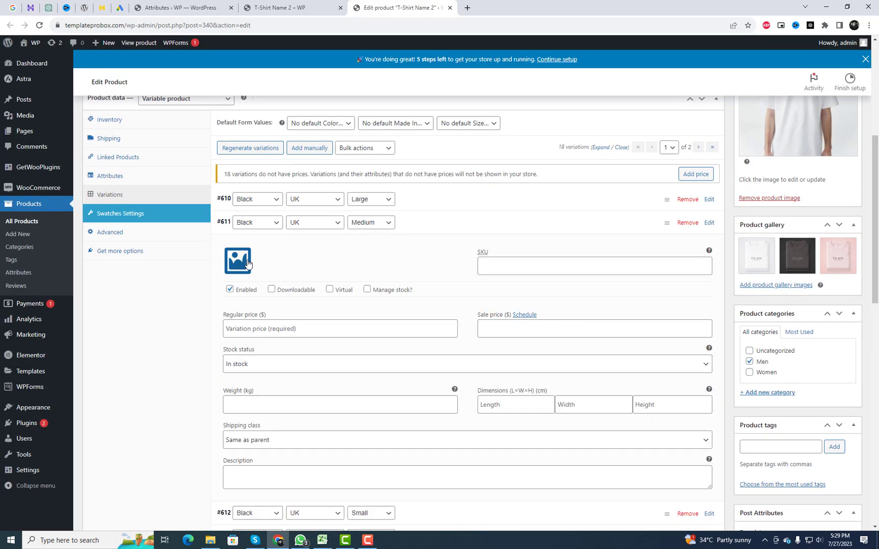
pyautogui.click(247, 263)
pyautogui.click(265, 227)
pyautogui.click(826, 504)
pyautogui.click(270, 330)
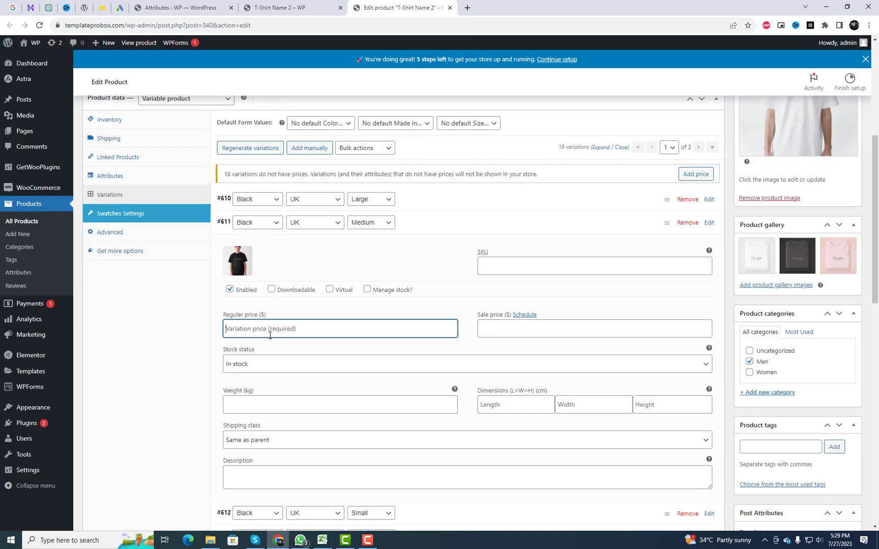
pyautogui.write('5')
pyautogui.click(412, 223)
# - Give the Black, UK, Small variation the black T-shirt image and a regular price of $30
pyautogui.click(416, 246)
pyautogui.click(240, 285)
pyautogui.click(822, 503)
pyautogui.click(283, 352)
pyautogui.write('30')
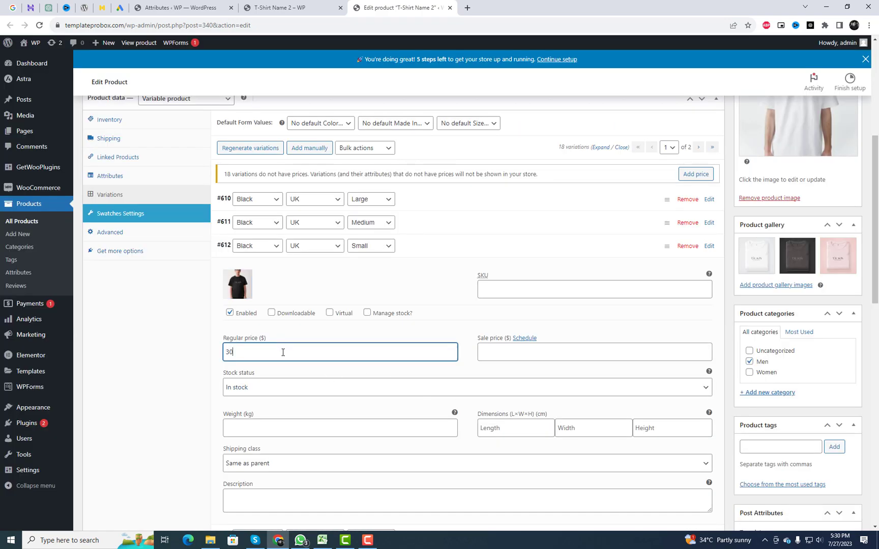
pyautogui.click(398, 250)
# - Give the Black, USA, Large variation the black T-shirt image and a regular price of $50
pyautogui.scroll(-1, 411, 263)
pyautogui.click(410, 227)
pyautogui.scroll(-2, 409, 228)
pyautogui.click(236, 173)
pyautogui.click(828, 504)
pyautogui.scroll(1, 458, 356)
pyautogui.click(301, 284)
pyautogui.write('30')
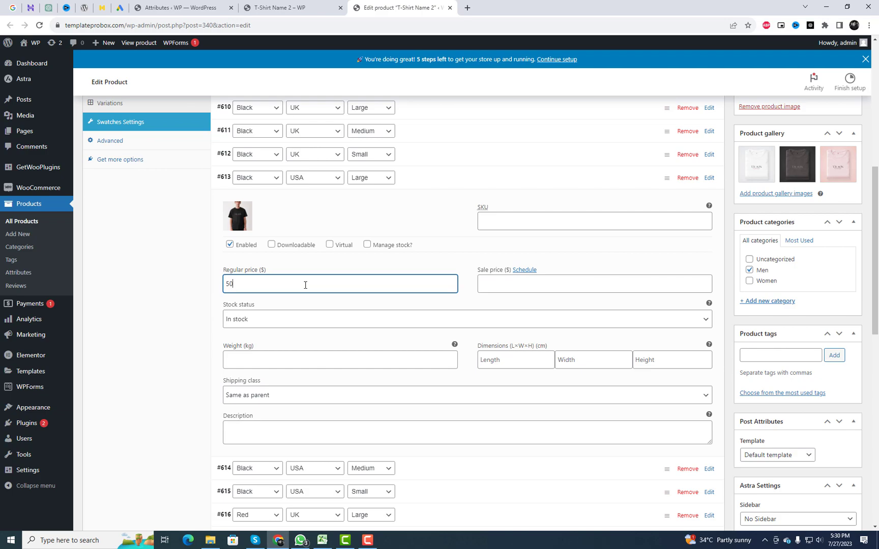
pyautogui.click(395, 184)
# - Give the Black, USA, Medium variation the black T-shirt image and a regular price of $40
pyautogui.click(414, 206)
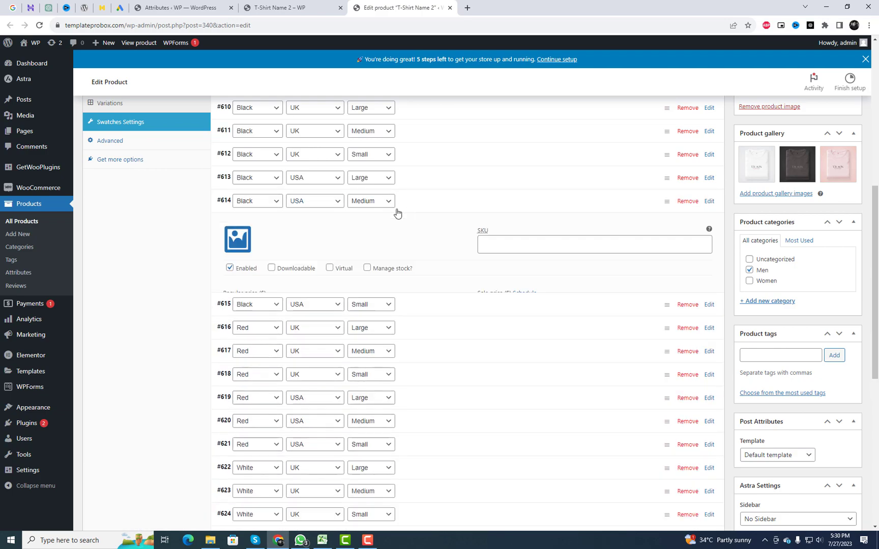
pyautogui.click(238, 239)
pyautogui.click(266, 253)
pyautogui.click(826, 503)
pyautogui.click(252, 310)
pyautogui.write('40')
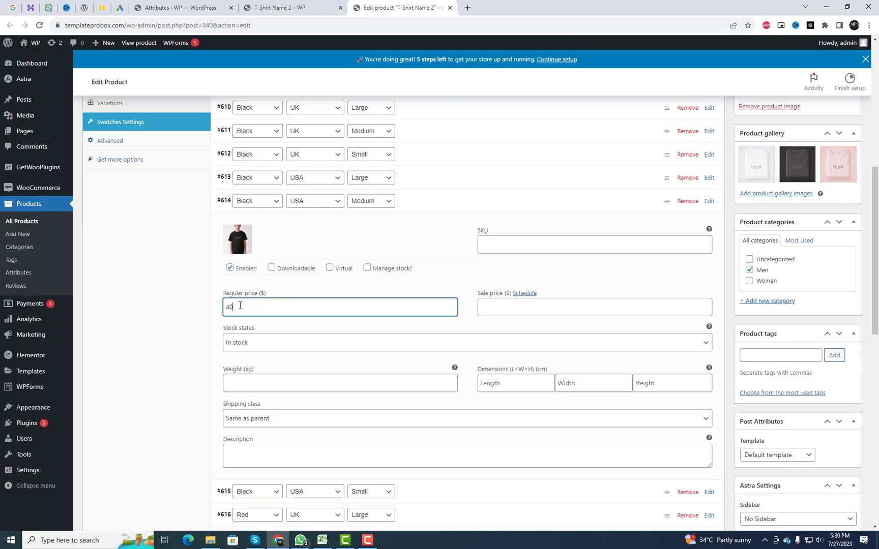
pyautogui.scroll(-1, 322, 286)
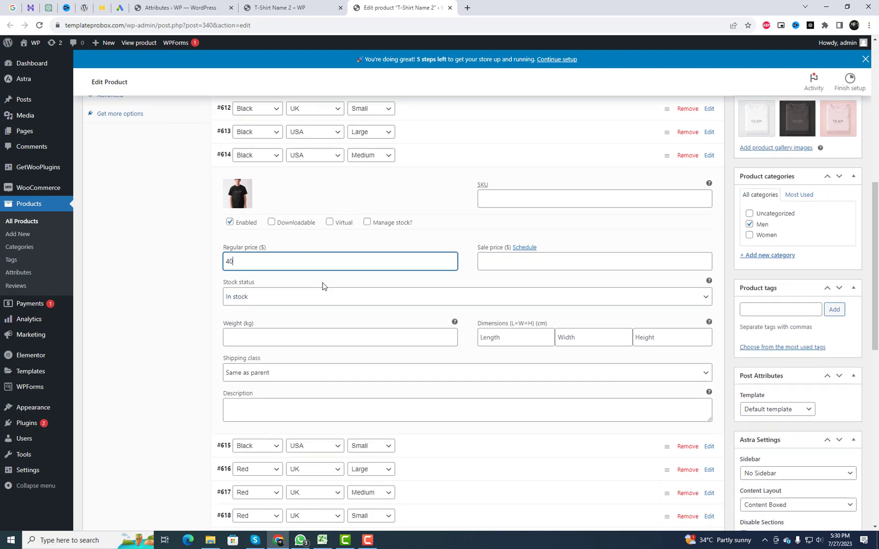
pyautogui.click(408, 161)
# - Give the Black, USA, Small variation the black T-shirt image and a regular price of $40
pyautogui.click(412, 183)
pyautogui.click(246, 228)
pyautogui.click(246, 229)
pyautogui.click(826, 504)
pyautogui.click(254, 286)
pyautogui.write('40')
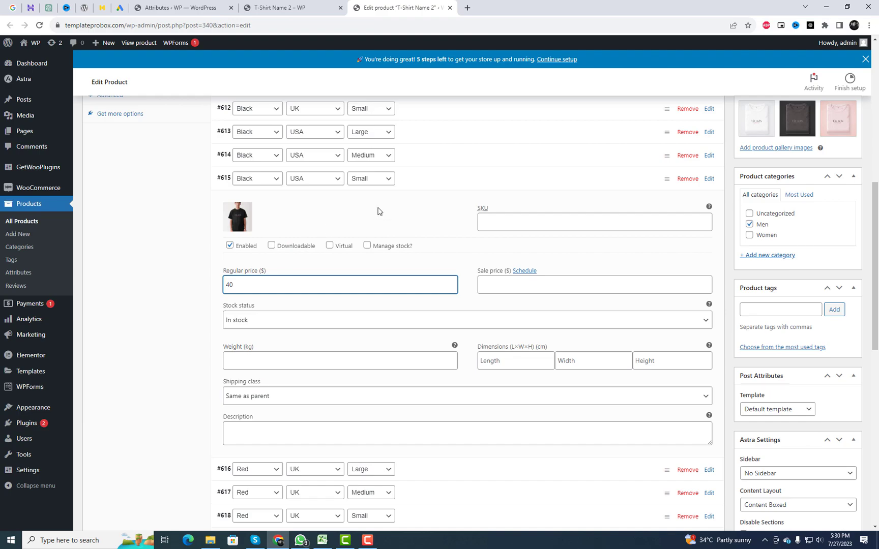
pyautogui.click(437, 179)
# - Give the Red, UK, Large variation the image of the man in a pink T-shirt and a regular price of $50
pyautogui.click(432, 160)
pyautogui.click(235, 193)
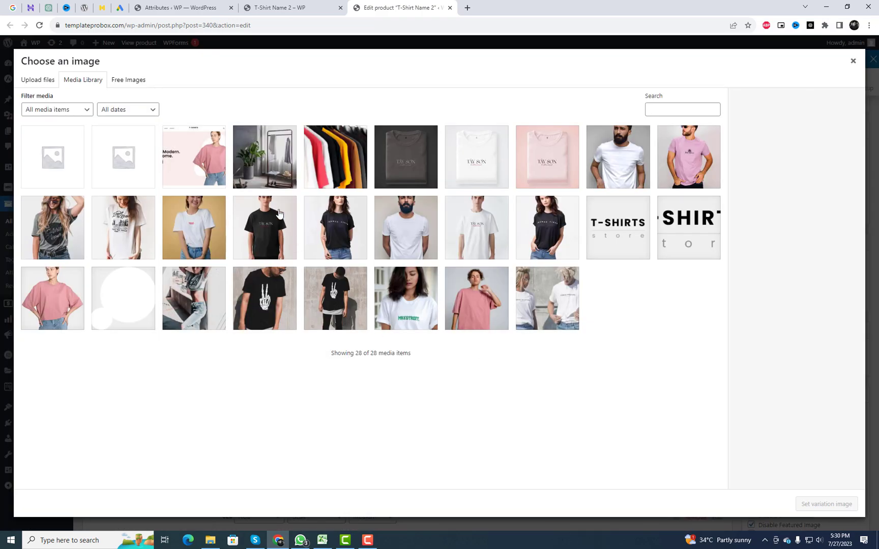
pyautogui.click(671, 176)
pyautogui.click(827, 505)
pyautogui.click(278, 262)
pyautogui.write('50')
pyautogui.click(426, 155)
# - Give the Red, UK, Medium variation the image of the man in a pink T-shirt and a regular price of $40
pyautogui.click(410, 184)
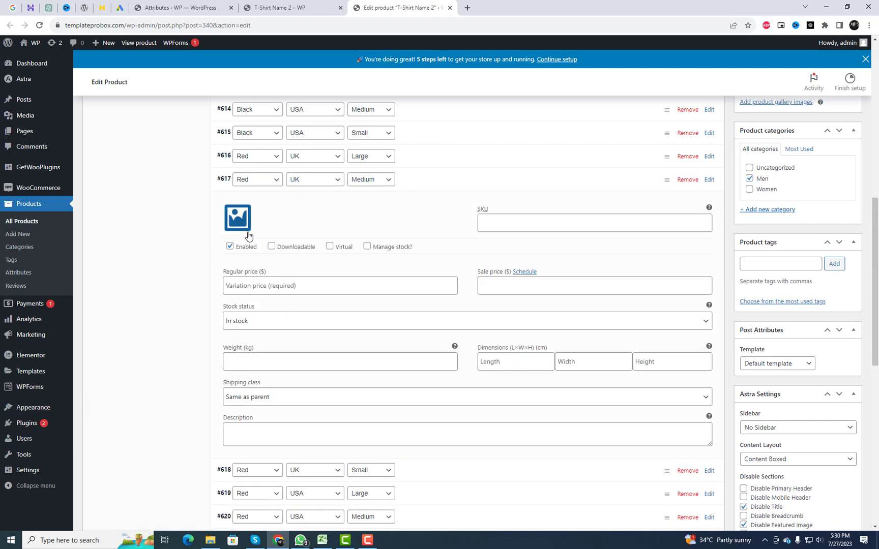
pyautogui.click(251, 233)
pyautogui.click(676, 169)
pyautogui.click(827, 504)
pyautogui.click(276, 288)
pyautogui.write('40')
pyautogui.click(431, 182)
# - Give the Red, UK, Small variation the image of the man in a pink T-shirt and a regular price of $40
pyautogui.click(421, 203)
pyautogui.click(237, 241)
pyautogui.click(685, 156)
pyautogui.click(827, 504)
pyautogui.click(252, 311)
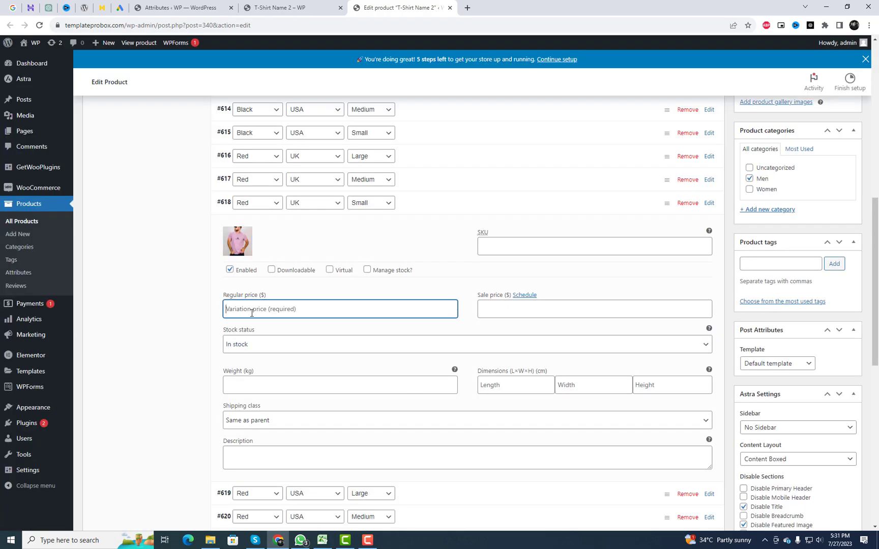
pyautogui.write('40')
pyautogui.click(427, 209)
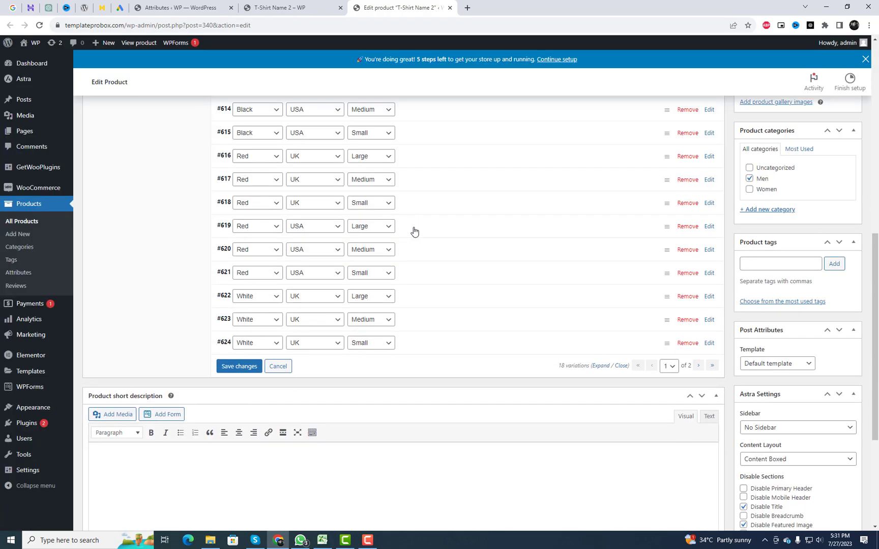
# - Give the Red, USA, Large variation the image of the man in a pink T-shirt and a regular price of $50
pyautogui.click(415, 232)
pyautogui.click(237, 264)
pyautogui.click(686, 154)
pyautogui.click(826, 504)
pyautogui.write('50')
pyautogui.click(418, 229)
# - Give the Red, USA, Medium variation the image of the man in a pink T-shirt and a regular price of $40
pyautogui.click(414, 254)
pyautogui.click(237, 286)
pyautogui.click(689, 156)
pyautogui.click(826, 505)
pyautogui.click(273, 356)
pyautogui.write('40')
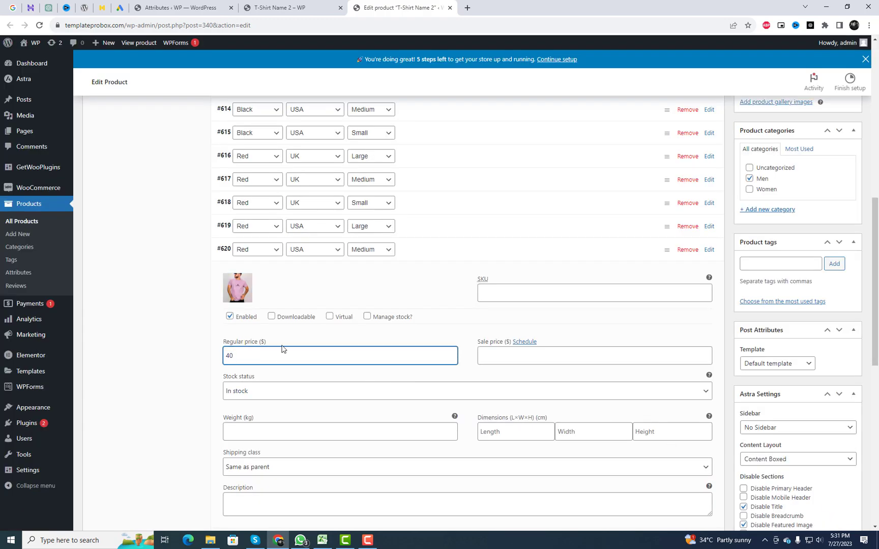
pyautogui.click(418, 254)
# - Give the Red, USA, Small variation the image of the man in a pink T-shirt and a regular price of $30
pyautogui.click(416, 274)
pyautogui.click(237, 310)
pyautogui.click(826, 504)
pyautogui.click(287, 379)
pyautogui.write('30')
pyautogui.scroll(-2, 359, 401)
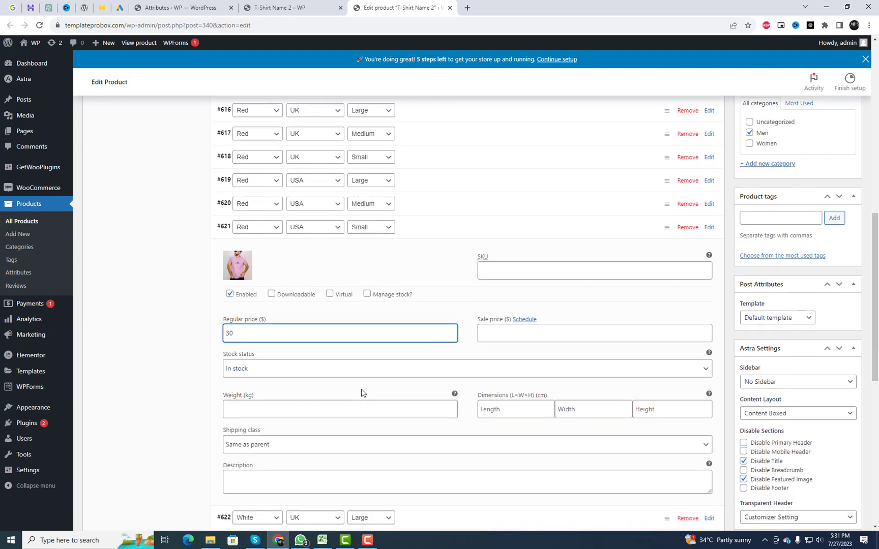
pyautogui.click(410, 193)
# - Give the White, UK, Large variation the image of the bearded man in a white T-shirt and a regular price of $50
pyautogui.click(406, 201)
pyautogui.click(239, 242)
pyautogui.click(626, 160)
pyautogui.click(826, 504)
pyautogui.click(276, 222)
pyautogui.write('30')
pyautogui.scroll(2, 276, 222)
pyautogui.click(321, 203)
# - Give the White, UK, Medium variation the image of the bearded man in a white T-shirt and a regular price of $40
pyautogui.click(407, 234)
pyautogui.click(250, 273)
pyautogui.click(631, 161)
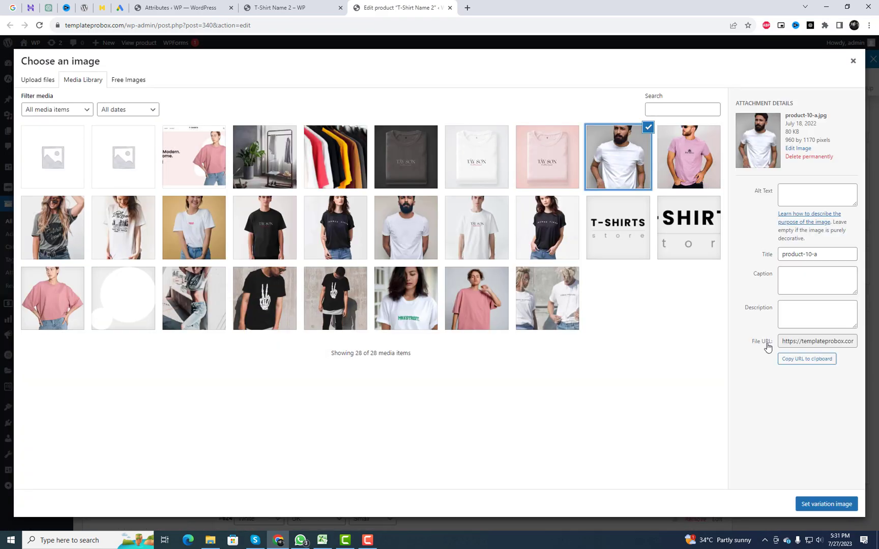
pyautogui.click(827, 504)
pyautogui.scroll(-1, 403, 357)
pyautogui.click(266, 294)
pyautogui.write('40')
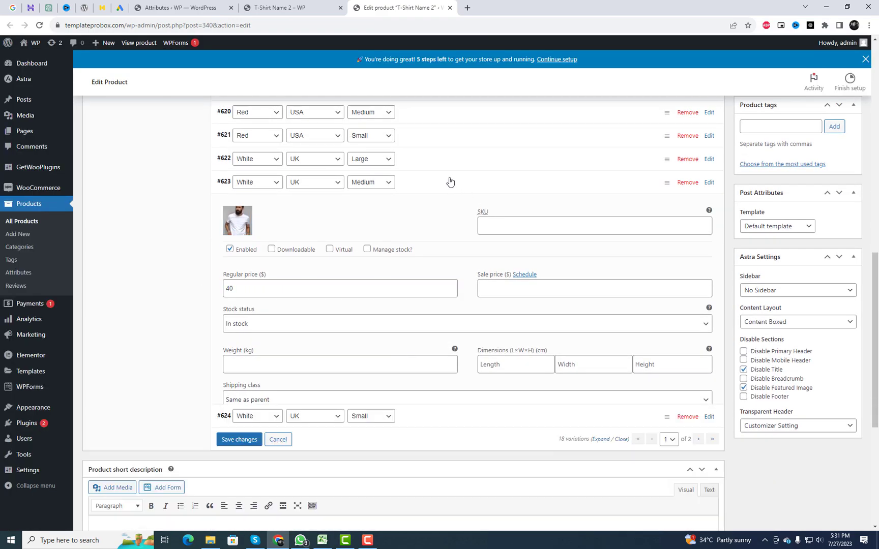
pyautogui.click(451, 182)
# - Give the White, UK, Small variation a $30 regular price and the image of the bearded man in a white T-shirt, and save the variations
pyautogui.click(422, 208)
pyautogui.click(278, 316)
pyautogui.write('30')
pyautogui.click(237, 243)
pyautogui.click(616, 153)
pyautogui.click(826, 503)
pyautogui.scroll(-2, 234, 494)
pyautogui.click(247, 410)
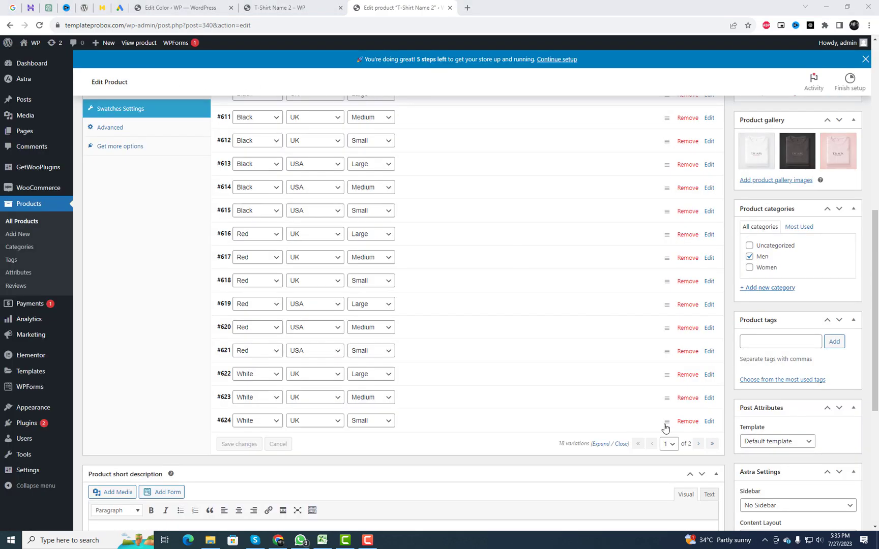
# - On the second variations page, give White, USA, Large the image of the bearded man in a white T-shirt and a regular price of $50
pyautogui.click(698, 444)
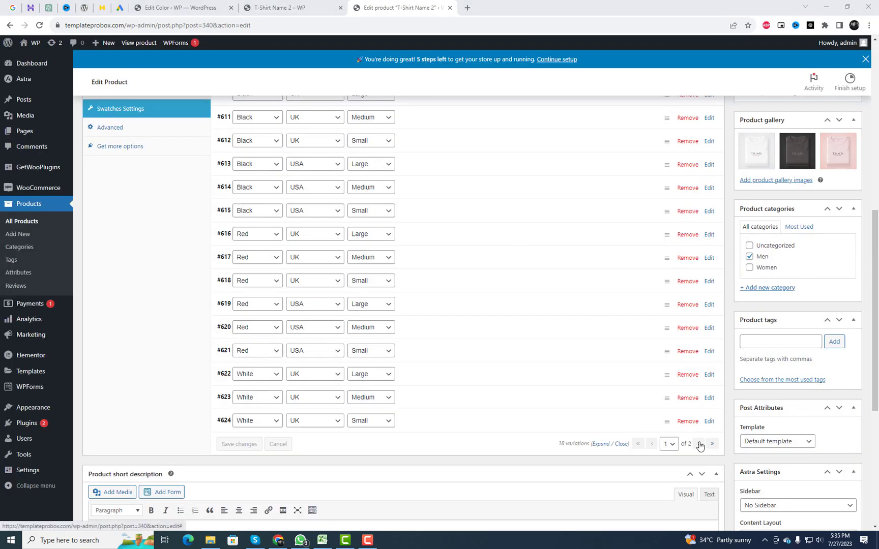
pyautogui.scroll(3, 465, 298)
pyautogui.click(465, 296)
pyautogui.click(237, 315)
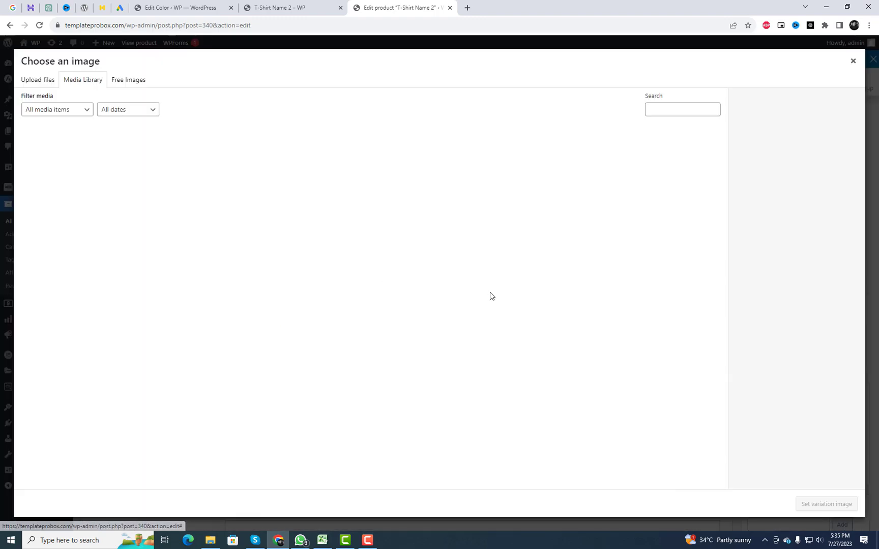
pyautogui.click(643, 148)
pyautogui.click(826, 502)
pyautogui.click(285, 385)
pyautogui.write('40')
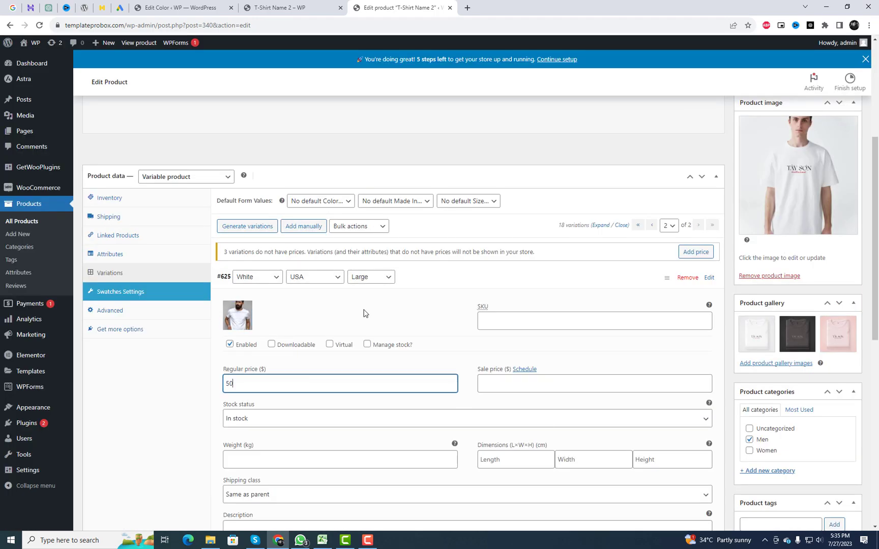
pyautogui.click(427, 277)
# - Give the White, USA, Medium variation the image of the bearded man in a white T-shirt and a regular price of $40
pyautogui.click(431, 301)
pyautogui.scroll(-2, 230, 245)
pyautogui.click(238, 247)
pyautogui.click(618, 153)
pyautogui.click(834, 502)
pyautogui.click(261, 317)
pyautogui.write('40')
pyautogui.click(429, 213)
# - Give the White, USA, Small variation the image of the bearded man in a white T-shirt and a regular price of $30
pyautogui.click(432, 234)
pyautogui.click(237, 269)
pyautogui.click(618, 157)
pyautogui.click(827, 504)
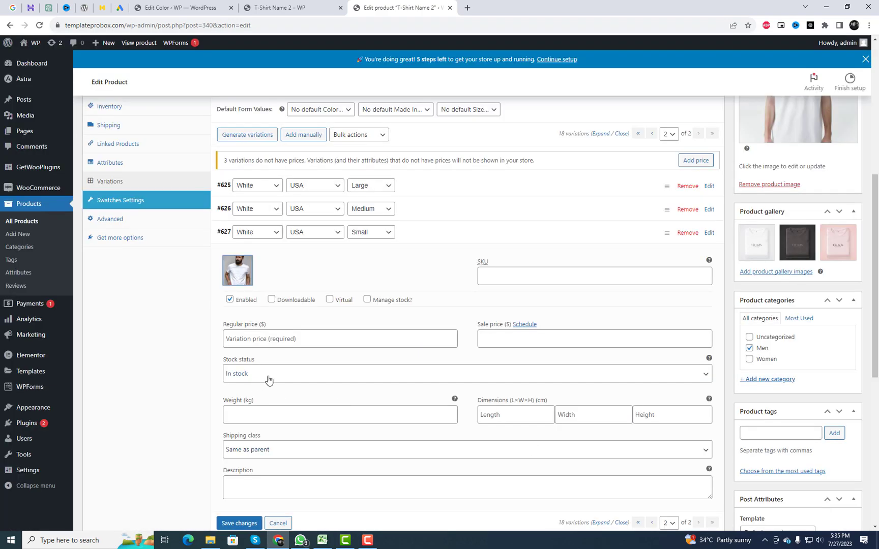
pyautogui.scroll(-1, 295, 379)
pyautogui.click(255, 292)
pyautogui.write('30')
# - Save the variation changes and update the product
pyautogui.click(239, 478)
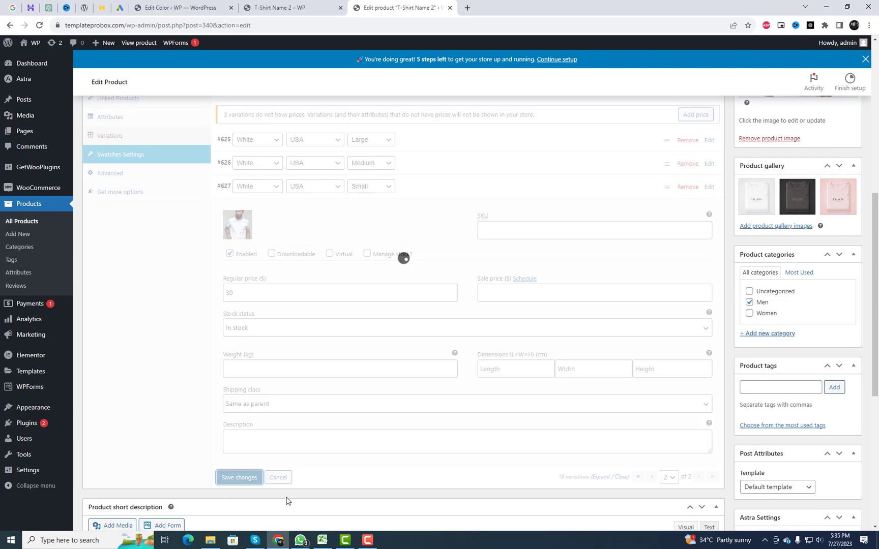
pyautogui.scroll(5, 743, 379)
pyautogui.click(841, 255)
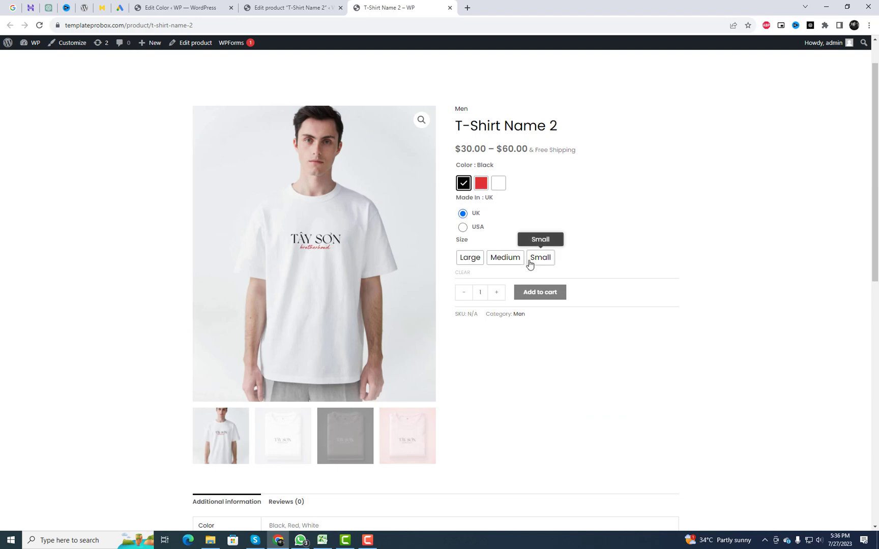
# - On the store's T-Shirt Name 2 page, check the image and price of the Black and Red UK variations in different sizes
pyautogui.click(481, 262)
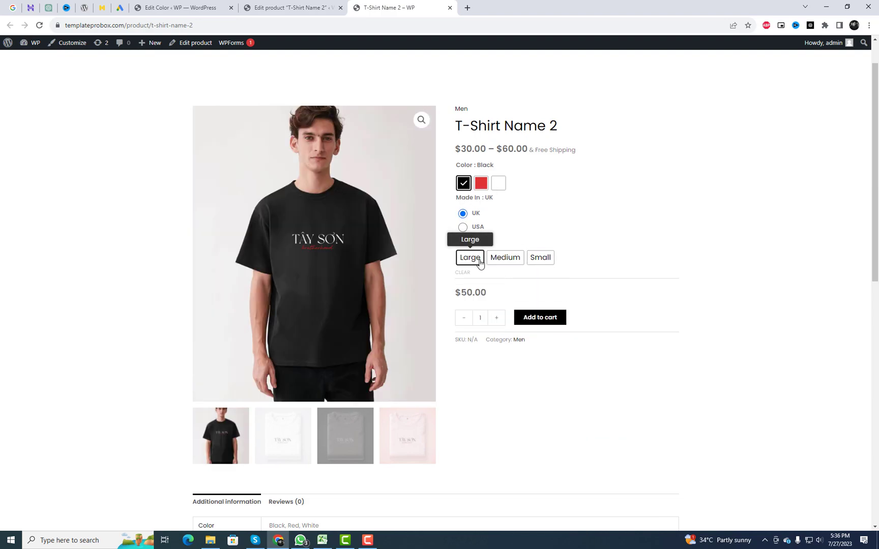
pyautogui.click(505, 261)
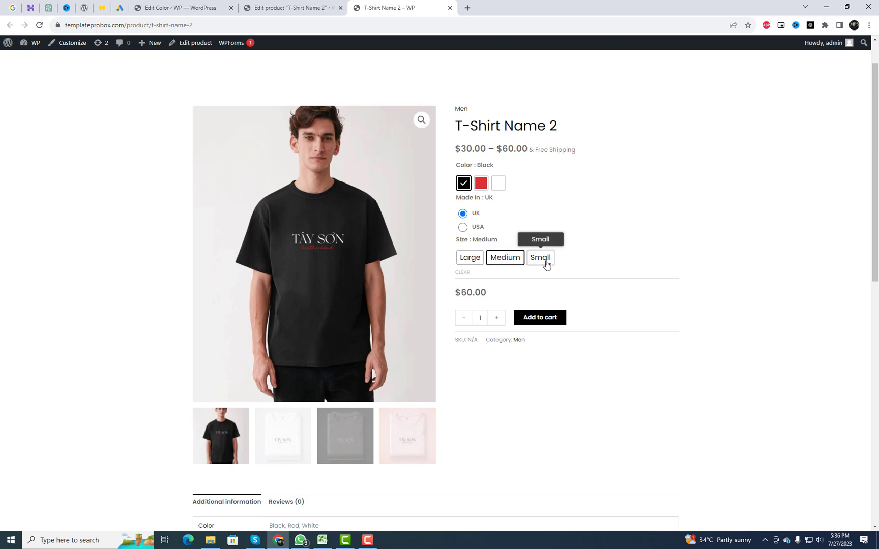
pyautogui.click(546, 264)
pyautogui.click(505, 259)
pyautogui.click(480, 261)
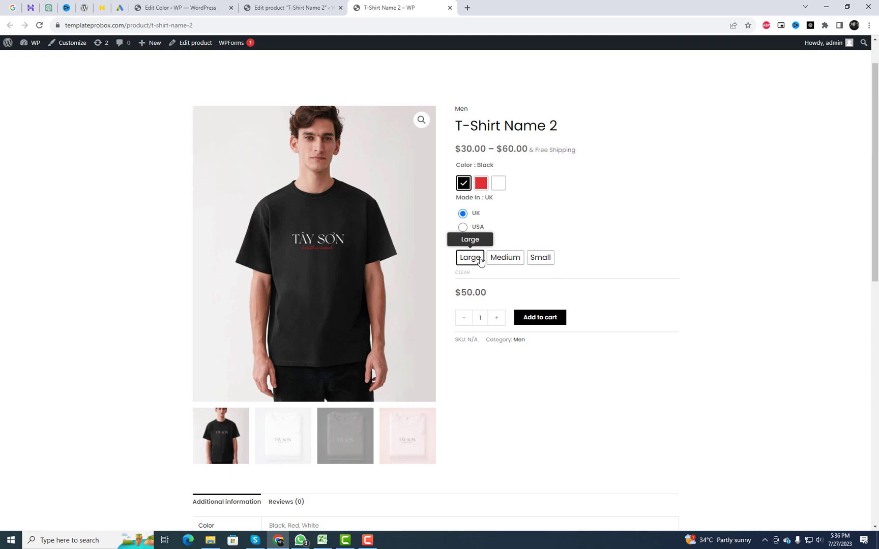
pyautogui.click(481, 185)
pyautogui.click(507, 260)
pyautogui.click(540, 258)
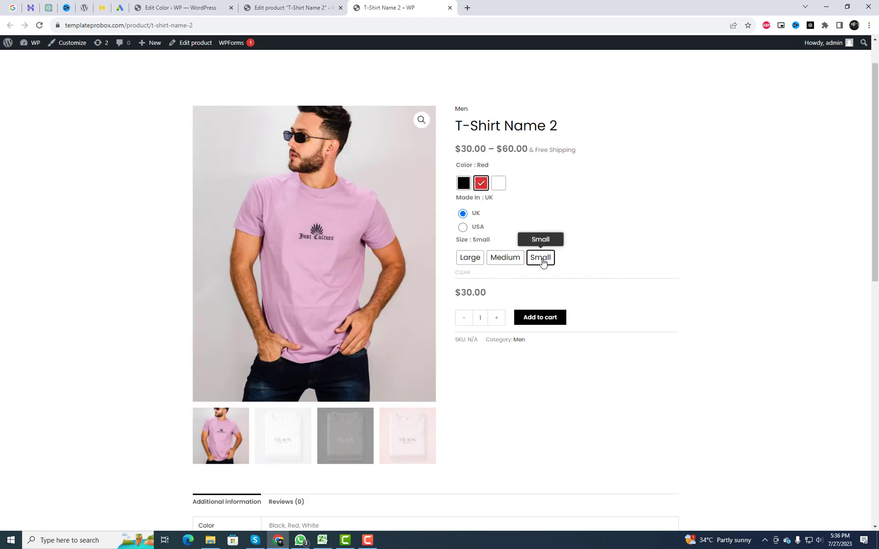
# - Check the White and Red UK variations in Medium and Large, and compare the product images of all three colors in Large
pyautogui.click(499, 185)
pyautogui.click(506, 259)
pyautogui.click(473, 260)
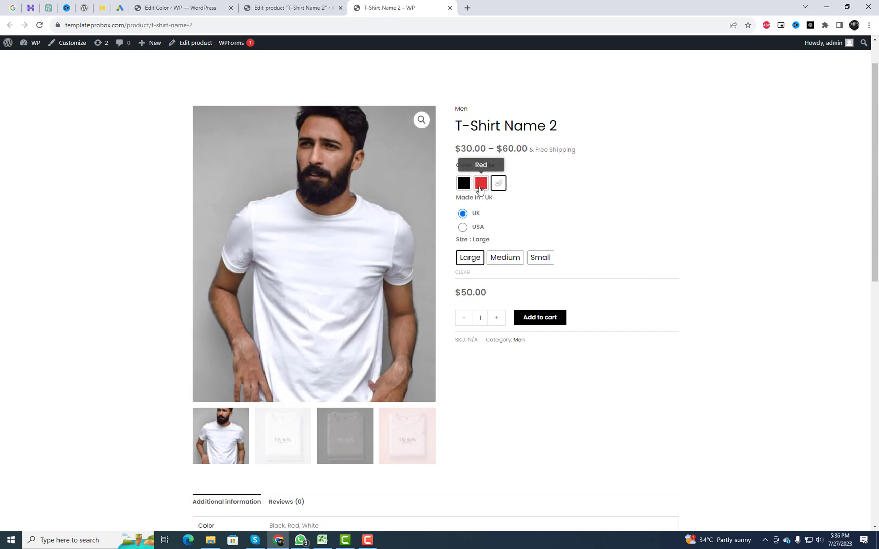
pyautogui.click(481, 184)
pyautogui.click(503, 260)
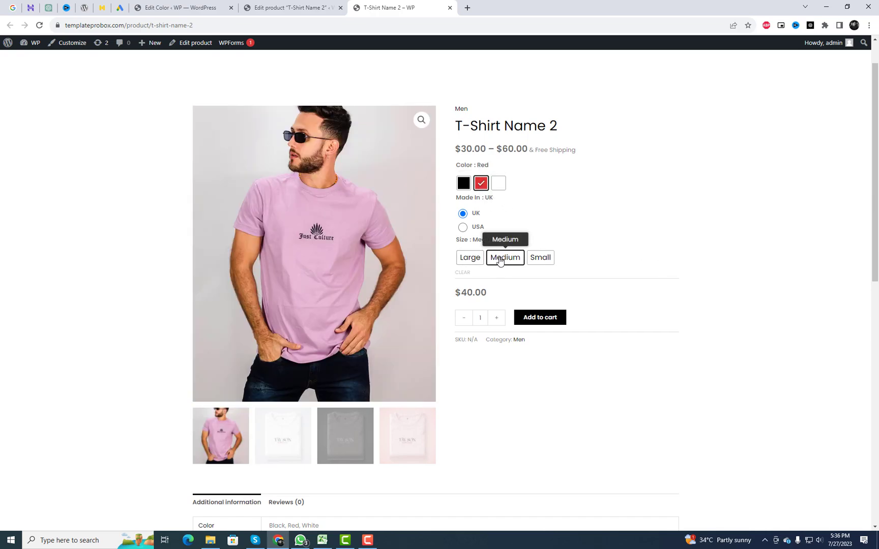
pyautogui.click(471, 259)
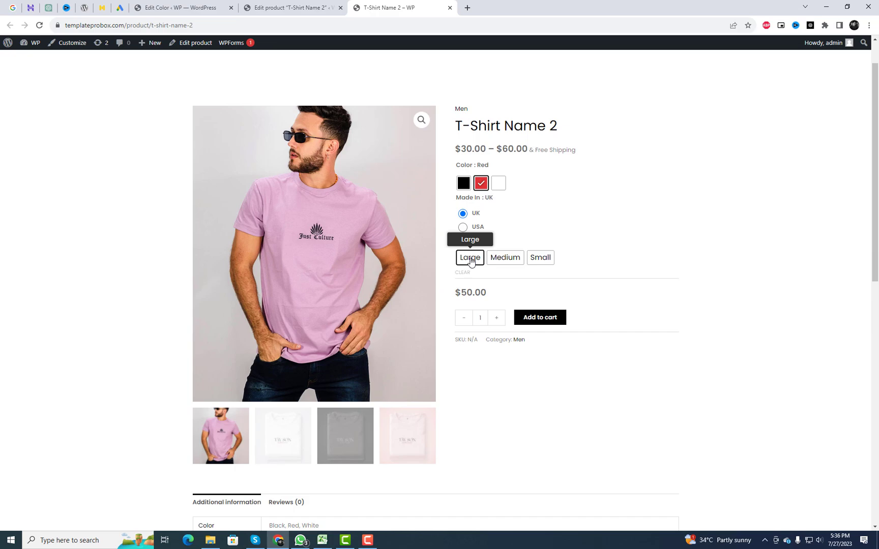
pyautogui.click(463, 184)
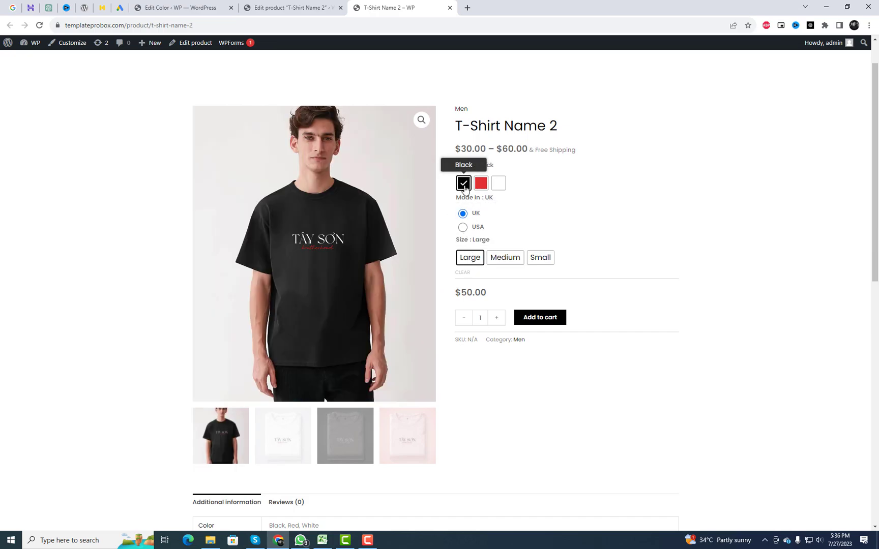
pyautogui.click(499, 184)
pyautogui.click(482, 184)
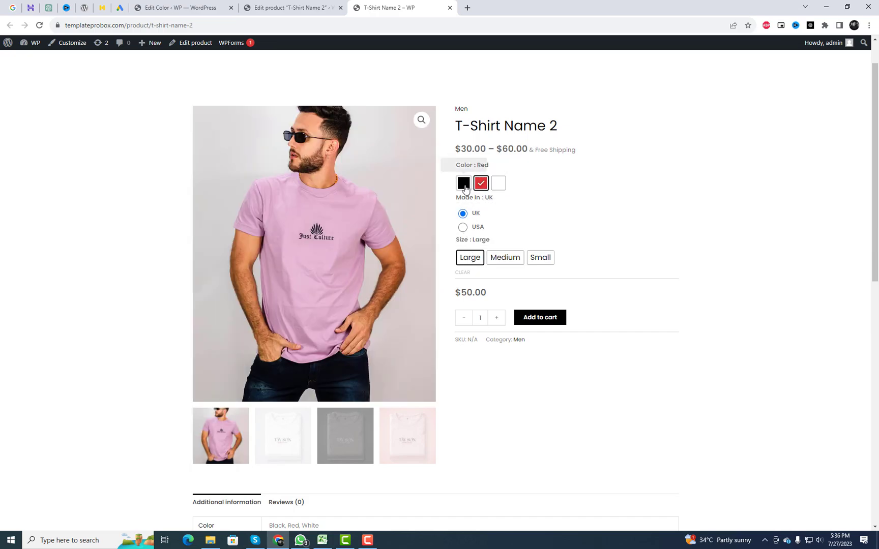
pyautogui.click(464, 184)
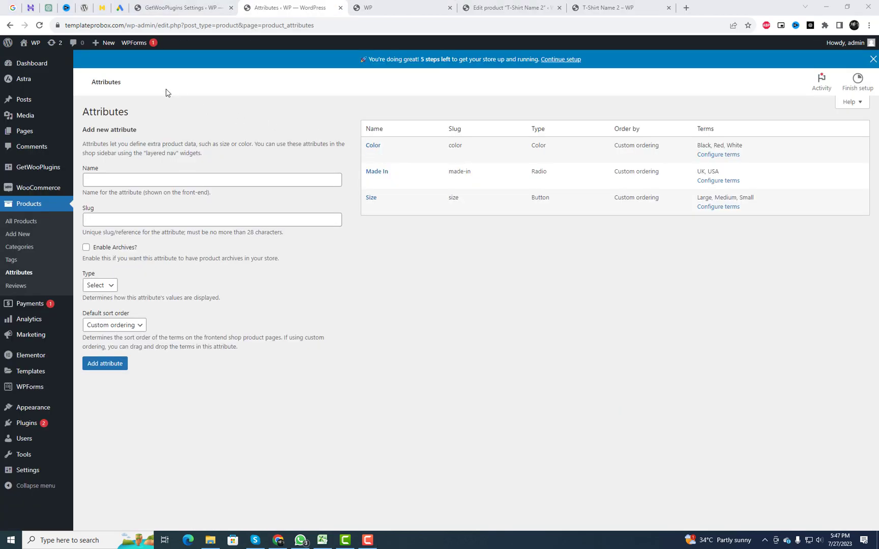
# - Open the settings of the installed Variation Swatches for WooCommerce plugin and review its advanced options
pyautogui.click(104, 429)
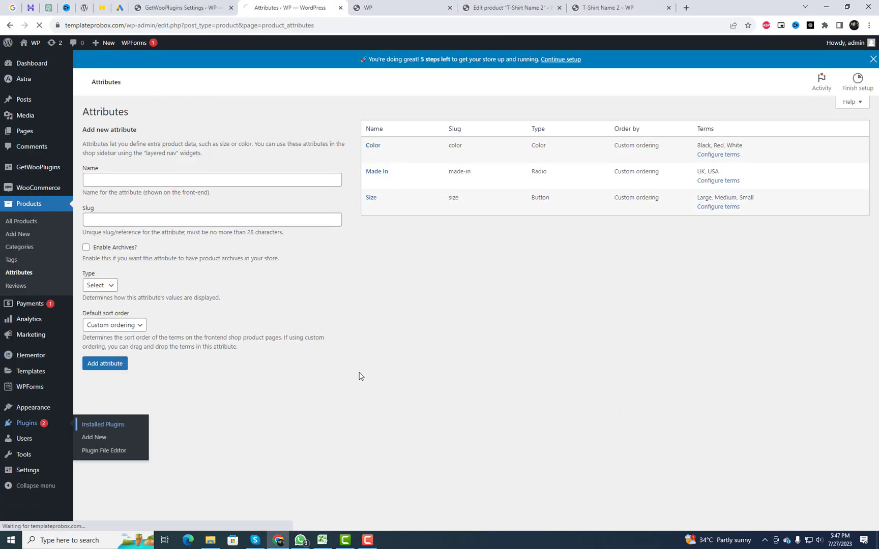
pyautogui.scroll(-3, 385, 350)
pyautogui.scroll(-3, 388, 355)
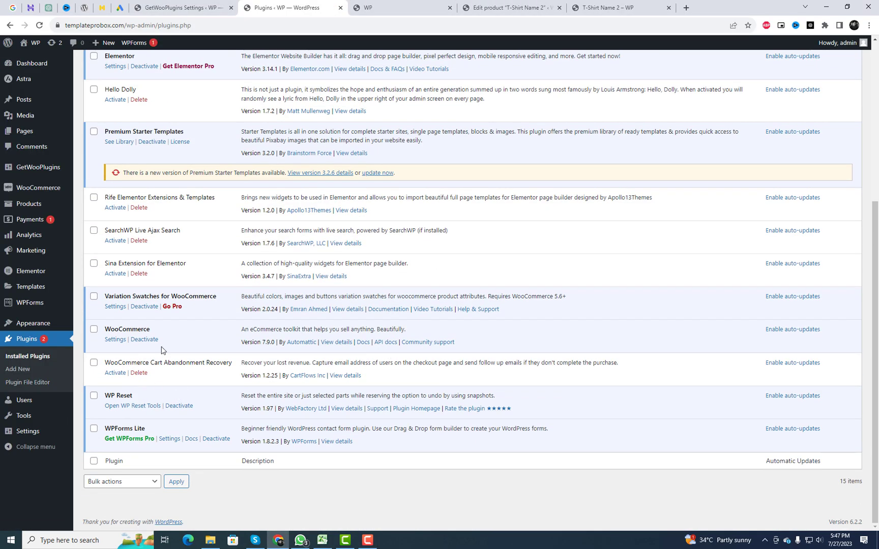
pyautogui.click(117, 307)
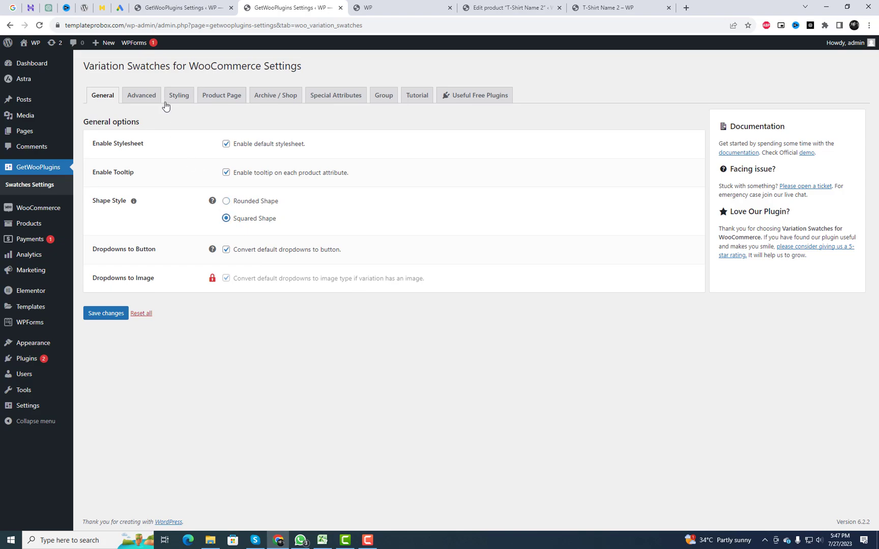
pyautogui.click(139, 100)
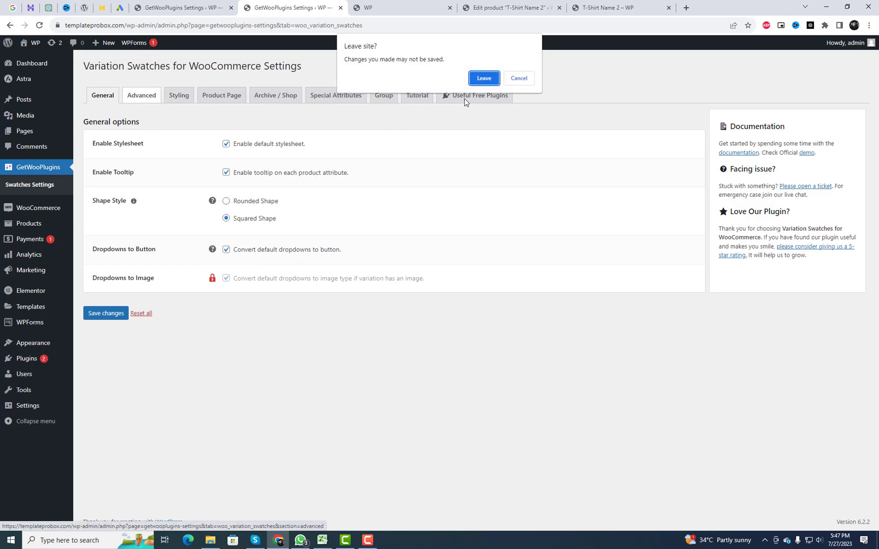
pyautogui.click(482, 79)
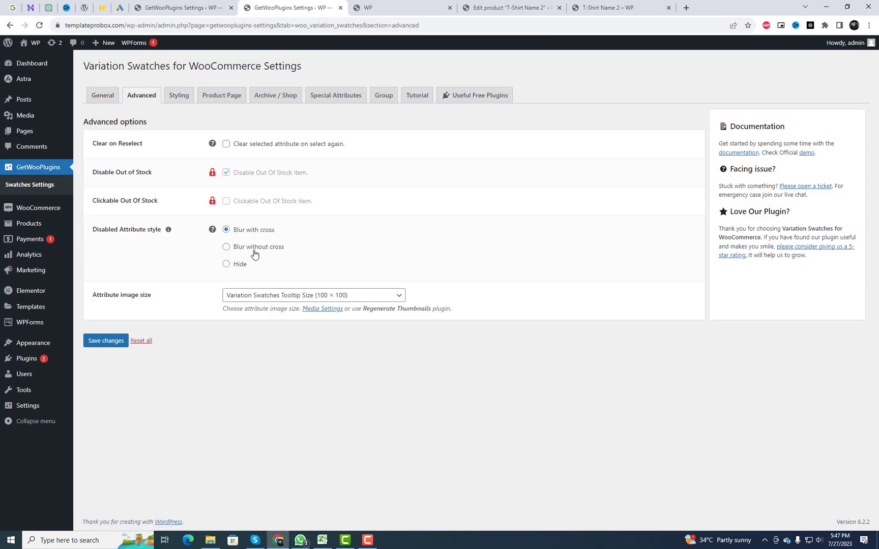
# - In the swatch styling settings, set the product page swatch width and height to 35 px and save
pyautogui.click(182, 102)
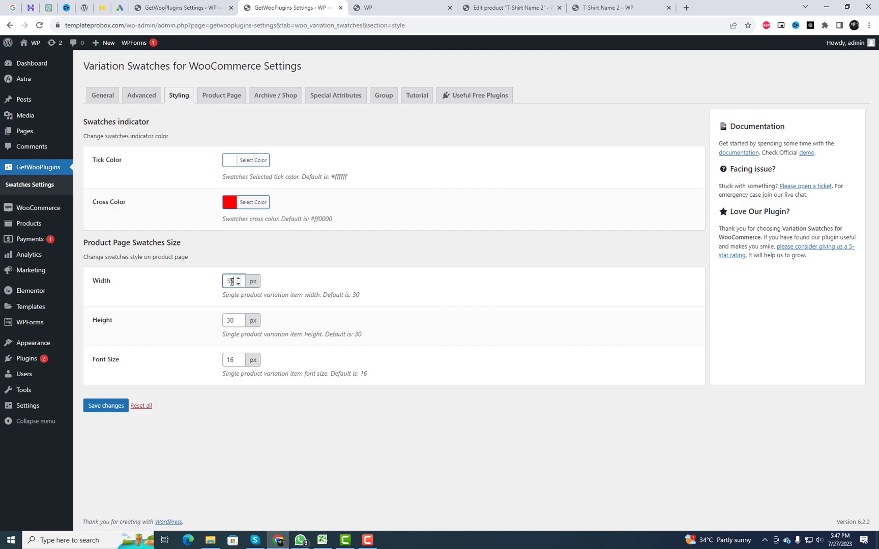
pyautogui.click(235, 320)
pyautogui.click(114, 407)
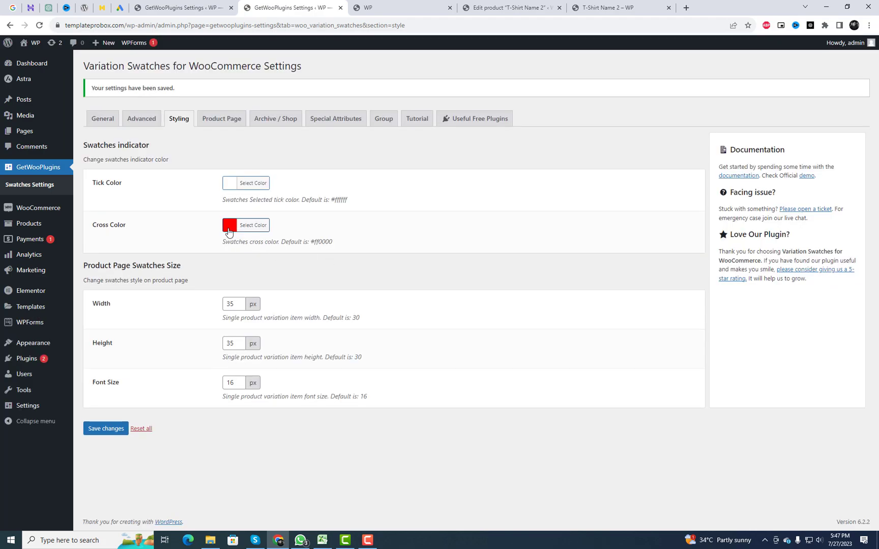
# - Change the swatches' cross color to black
pyautogui.click(230, 231)
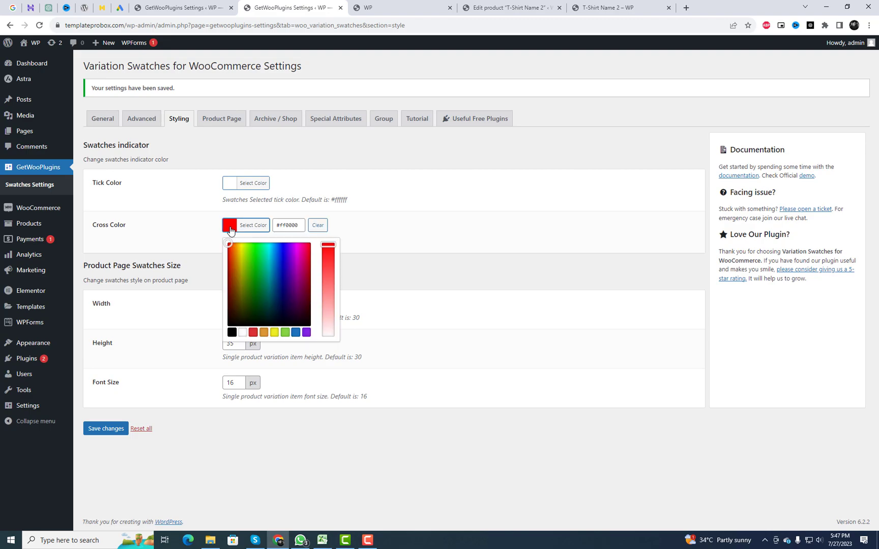
pyautogui.click(232, 333)
pyautogui.click(379, 216)
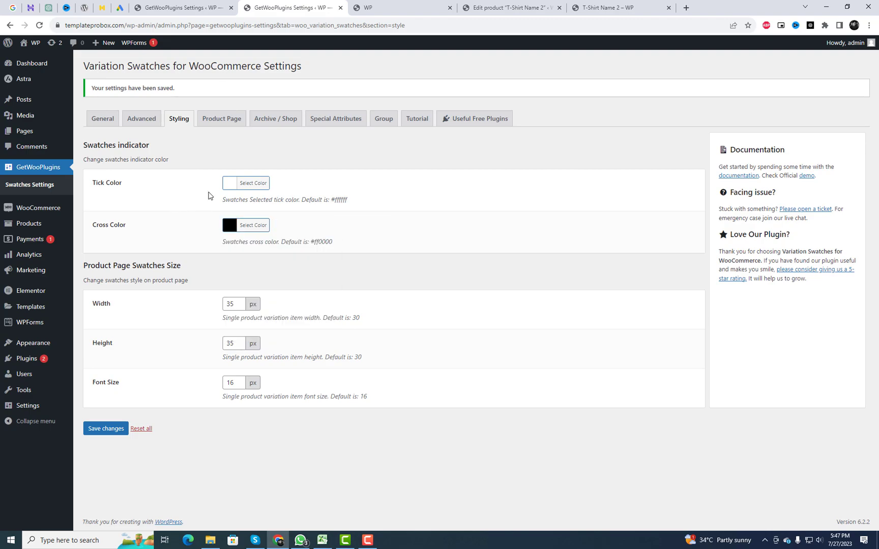
# - Change the swatches' tick color to green and save the styling settings
pyautogui.click(228, 186)
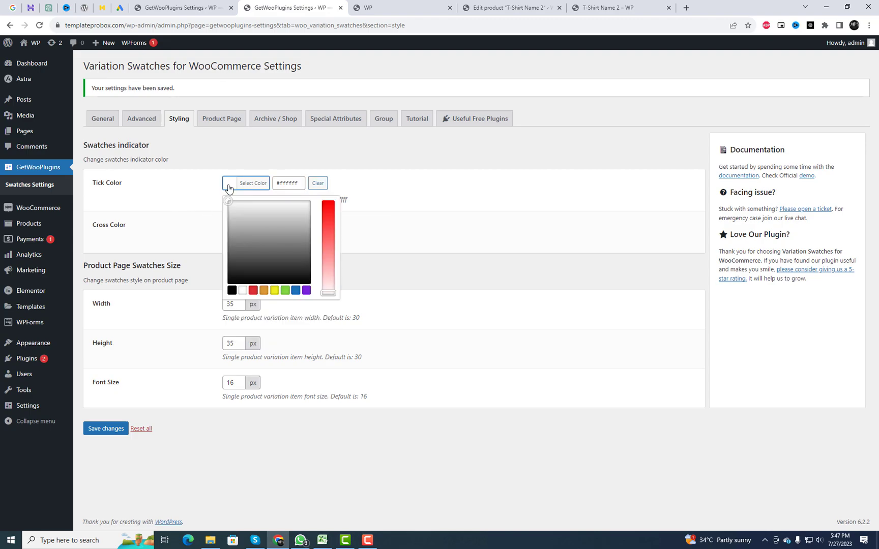
pyautogui.click(286, 291)
pyautogui.click(397, 220)
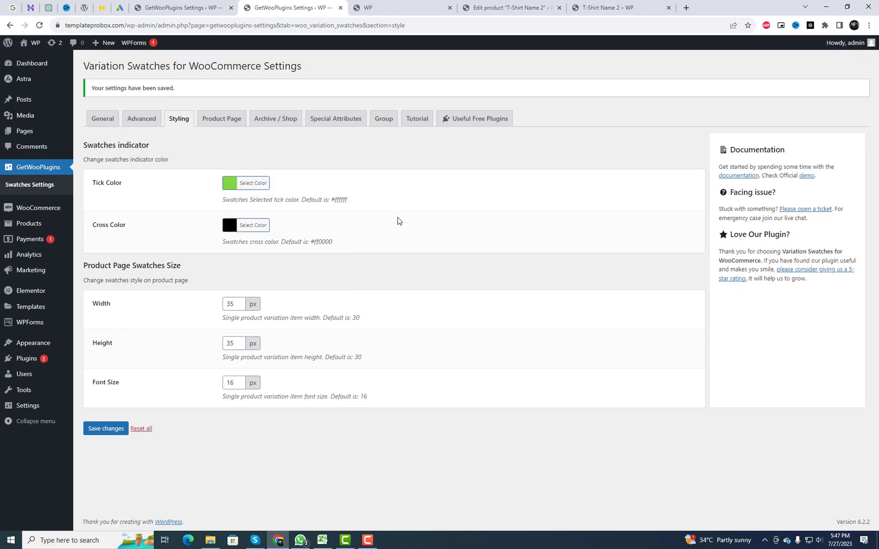
pyautogui.moveTo(245, 200); pyautogui.dragTo(294, 200)
pyautogui.click(380, 214)
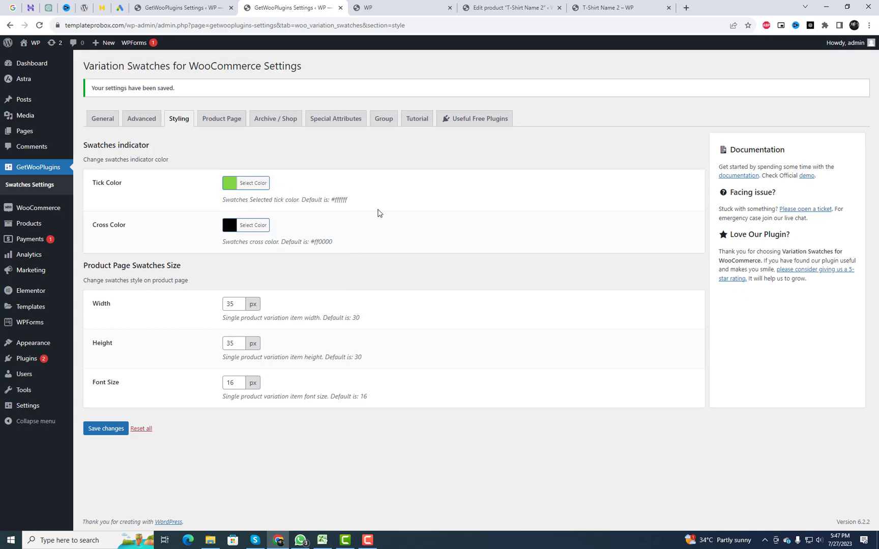
pyautogui.click(106, 430)
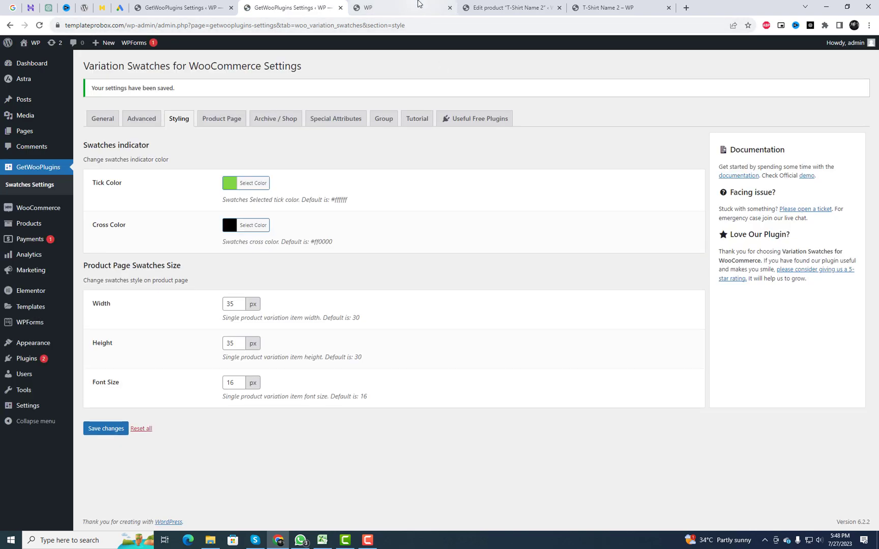
# - On the store's T-Shirt Name 2 page, select the Black color to check the restyled swatches
pyautogui.click(593, 7)
pyautogui.click(453, 109)
pyautogui.click(467, 187)
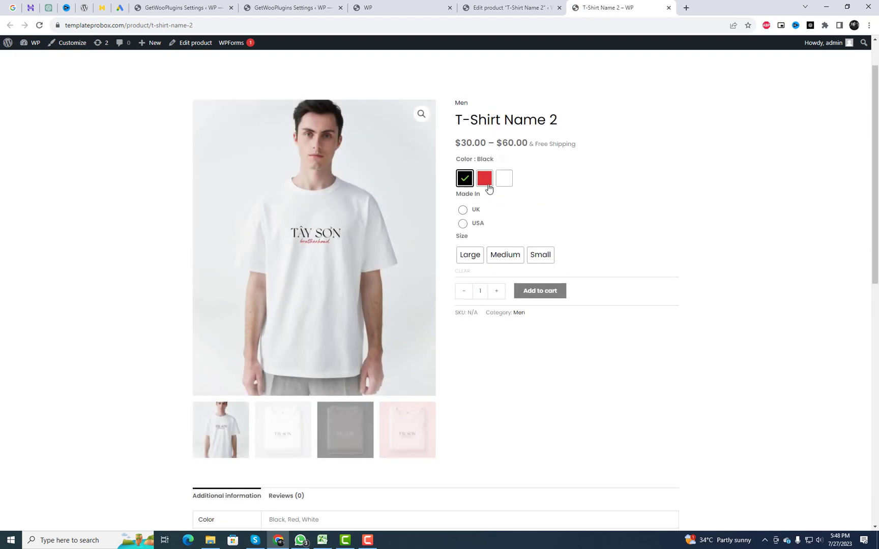
# - Select the Red and White colors on the product page to check their tick indicators
pyautogui.click(485, 184)
pyautogui.click(506, 183)
# - In the swatch styling settings, change the tick color to black and save the changes
pyautogui.click(263, 7)
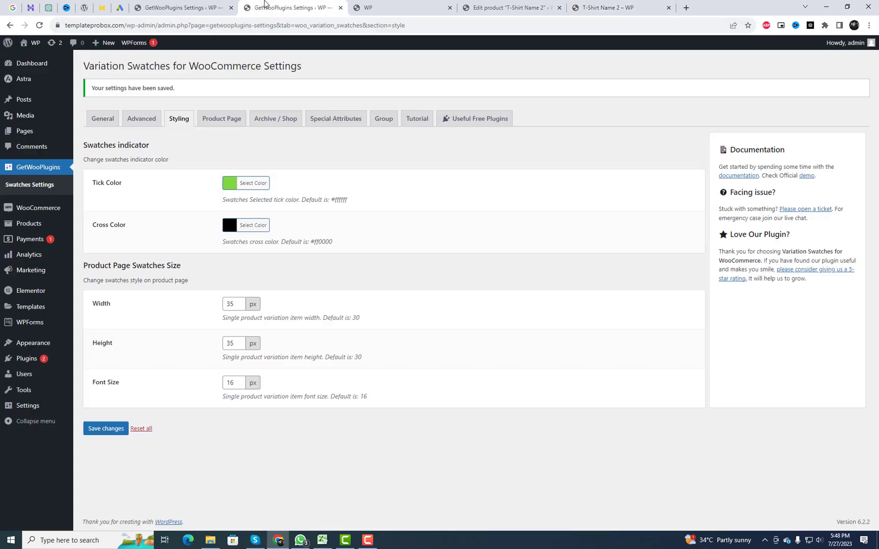
pyautogui.click(231, 185)
pyautogui.click(232, 290)
pyautogui.click(421, 236)
pyautogui.click(118, 428)
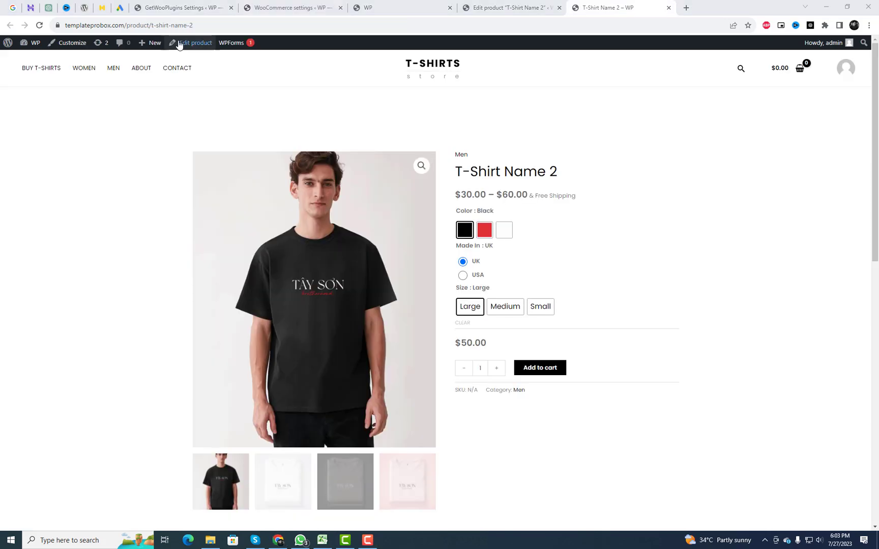
# - In the product editor, update T-Shirt Name 2 and open its list of variations
pyautogui.click(483, 7)
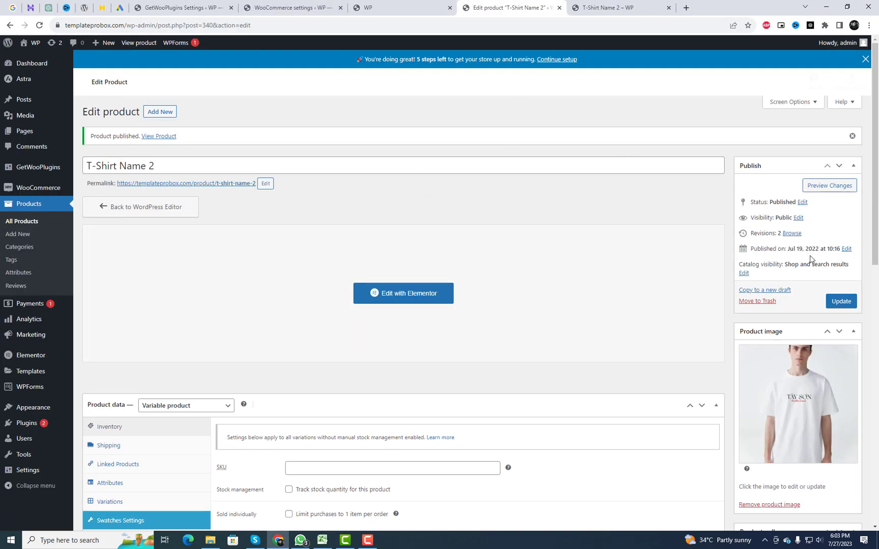
pyautogui.click(835, 301)
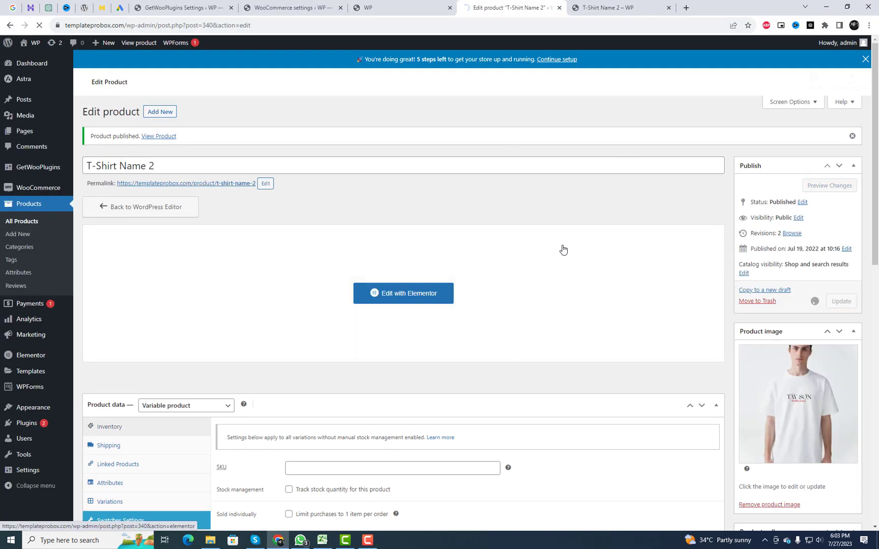
pyautogui.scroll(-3, 567, 249)
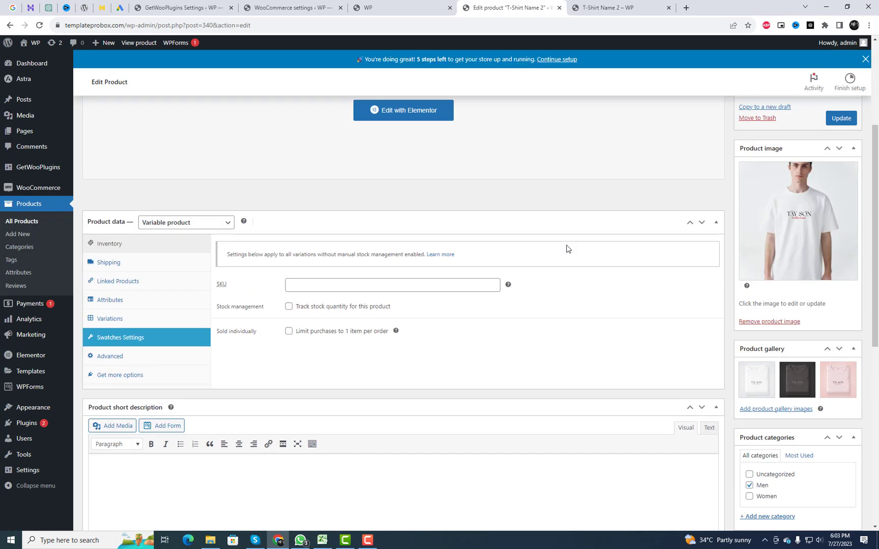
pyautogui.click(154, 321)
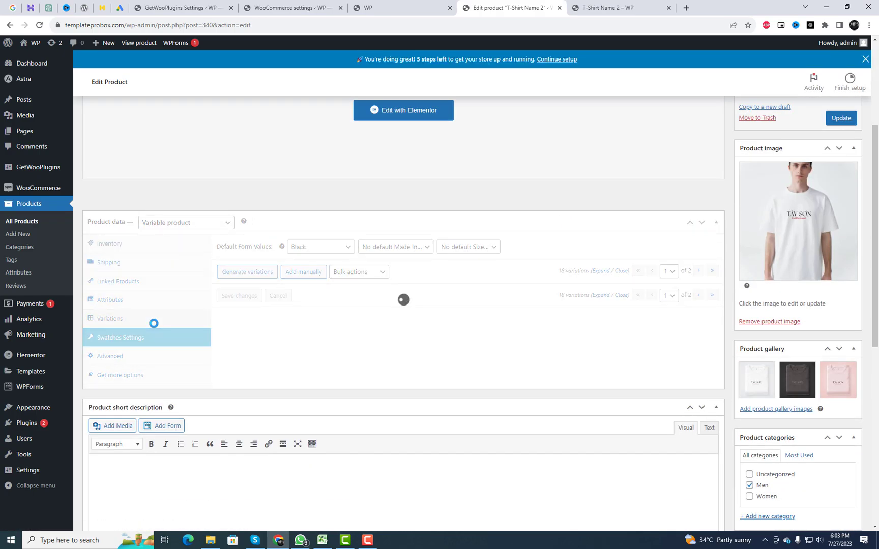
pyautogui.scroll(-3, 447, 320)
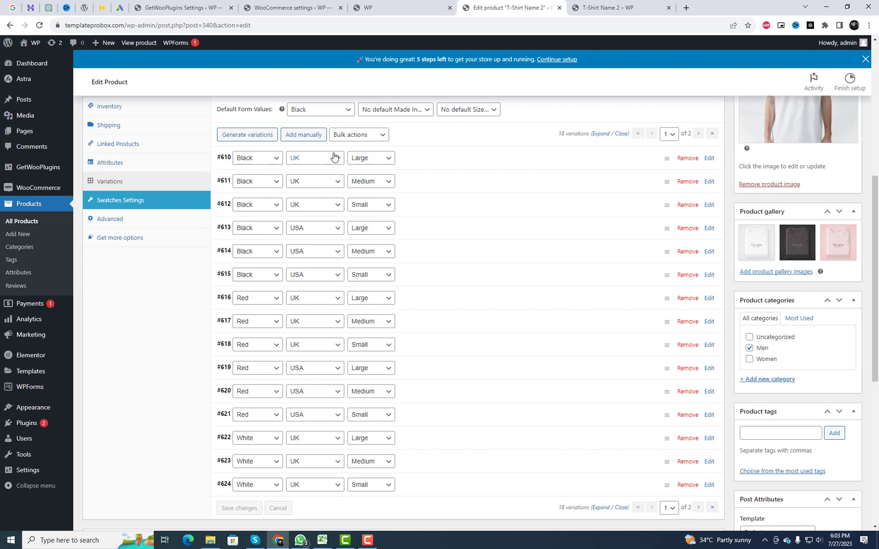
# - Set the stock status of the Black, UK, Large variation to Out of stock
pyautogui.click(414, 164)
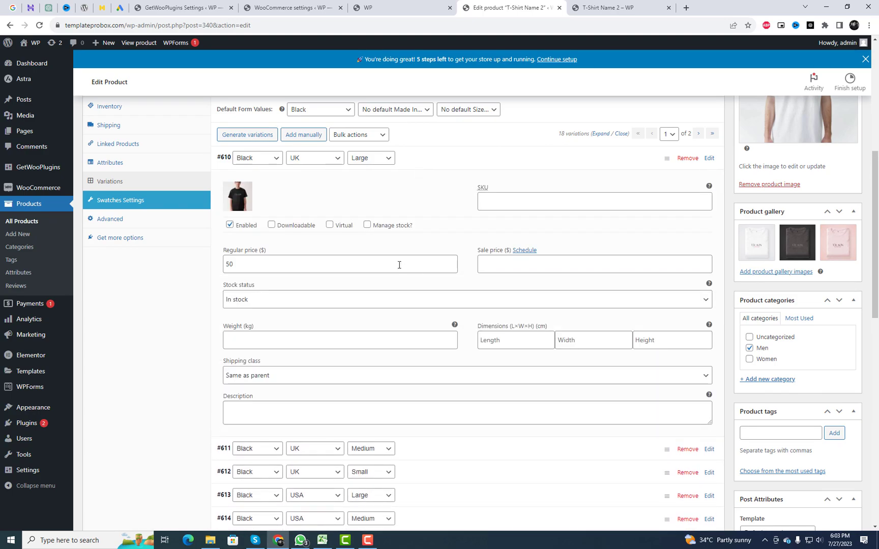
pyautogui.click(368, 226)
pyautogui.click(367, 225)
pyautogui.click(267, 301)
pyautogui.click(257, 324)
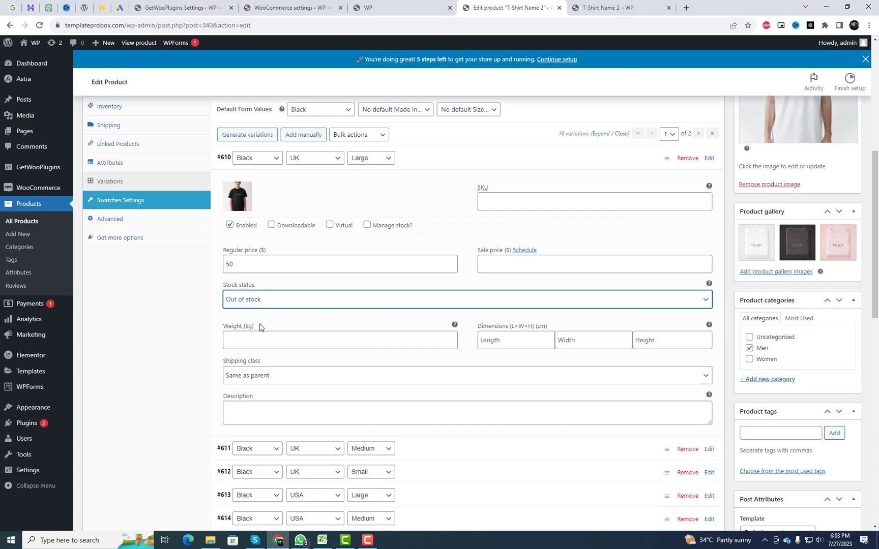
# - Set the stock status of the Black, UK, Medium variation to Out of stock and collapse its details
pyautogui.scroll(2, 428, 326)
pyautogui.click(422, 260)
pyautogui.click(419, 278)
pyautogui.click(309, 418)
pyautogui.click(275, 438)
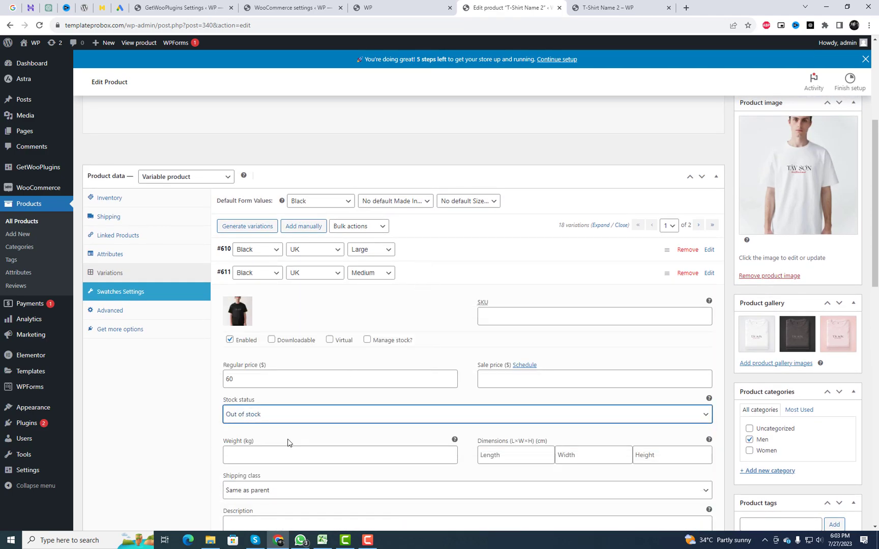
pyautogui.click(417, 271)
pyautogui.scroll(5, 416, 272)
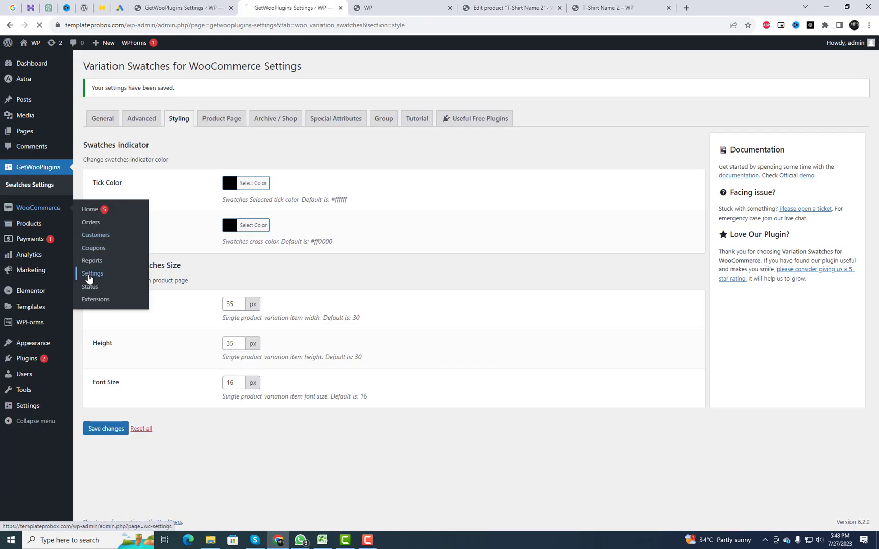
# - In WooCommerce's product inventory settings, locate the option to hide out of stock items from the catalog and save the settings
pyautogui.click(89, 274)
pyautogui.click(139, 103)
pyautogui.scroll(-1, 492, 325)
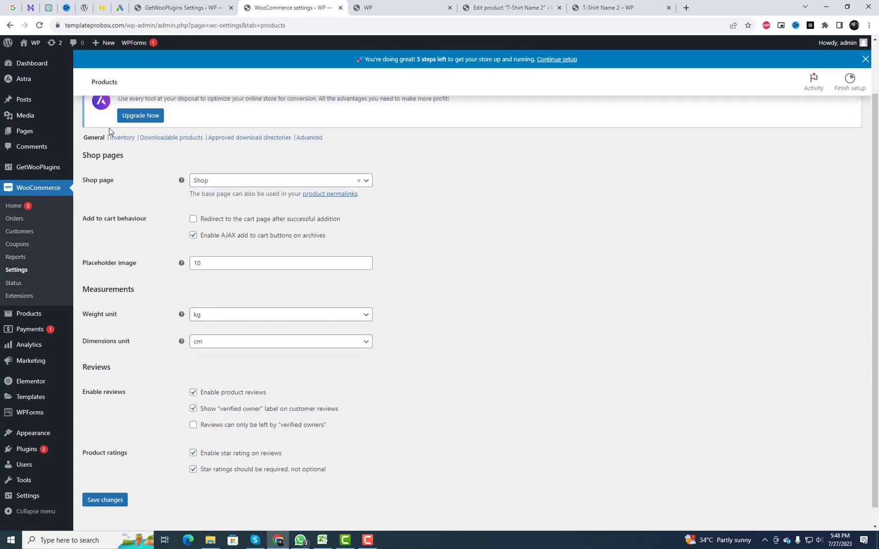
pyautogui.click(128, 138)
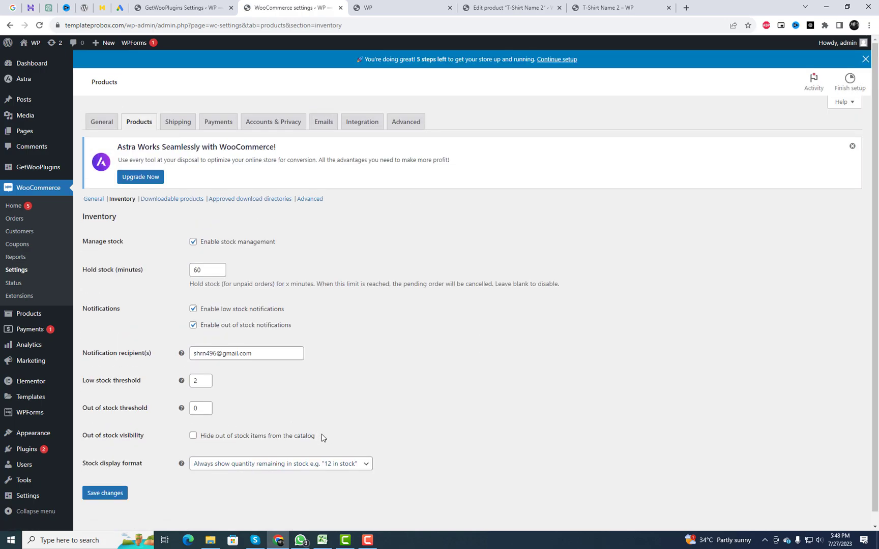
pyautogui.moveTo(322, 438); pyautogui.dragTo(216, 438)
pyautogui.click(384, 434)
pyautogui.click(105, 494)
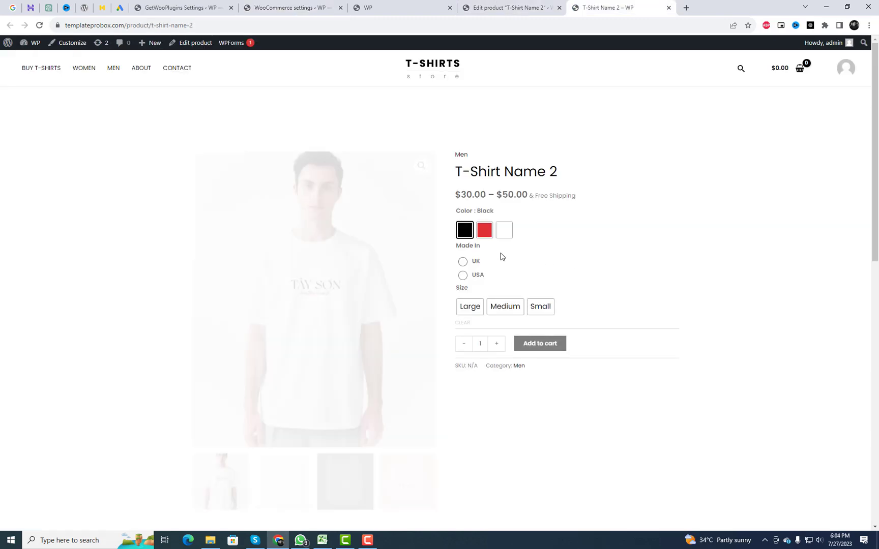
# - On the store's T-Shirt Name 2 page, switch between UK and USA and try each color to check size availability
pyautogui.click(463, 262)
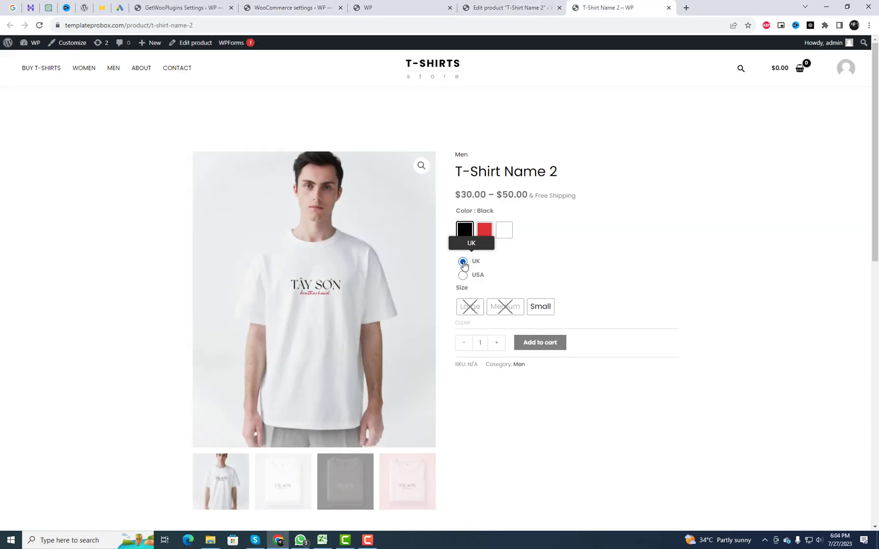
pyautogui.click(463, 275)
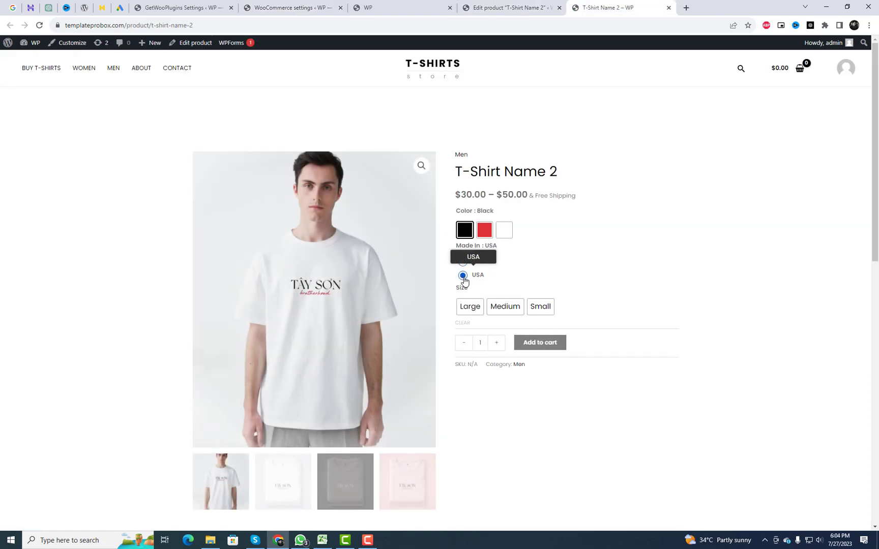
pyautogui.click(463, 263)
pyautogui.click(485, 232)
pyautogui.click(504, 232)
pyautogui.click(465, 230)
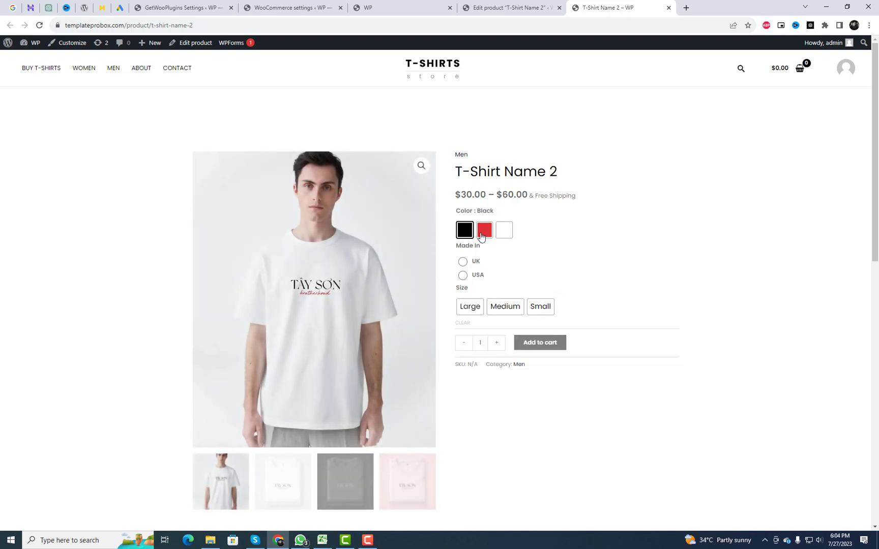
# - With USA selected, go through the Red, White and Black colors, and compare Black's available sizes for UK and USA
pyautogui.click(463, 275)
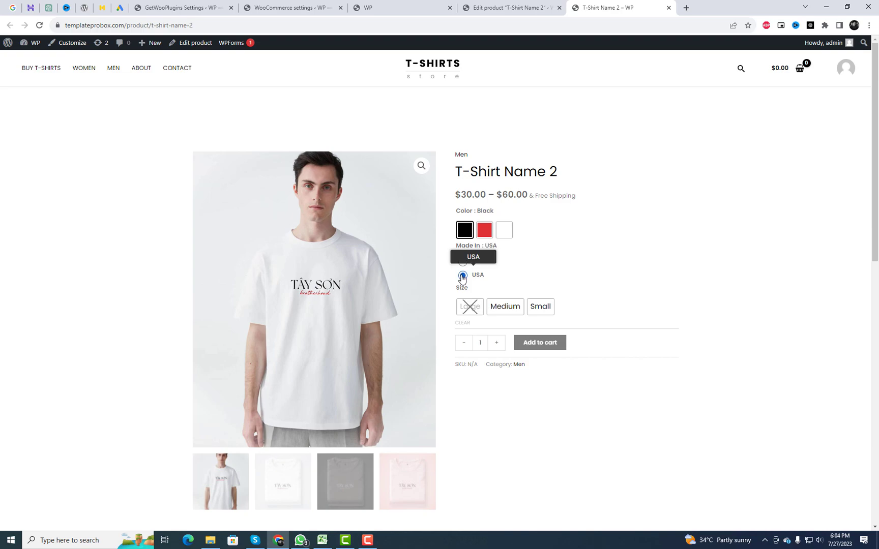
pyautogui.click(486, 232)
pyautogui.click(504, 230)
pyautogui.click(464, 230)
pyautogui.click(463, 262)
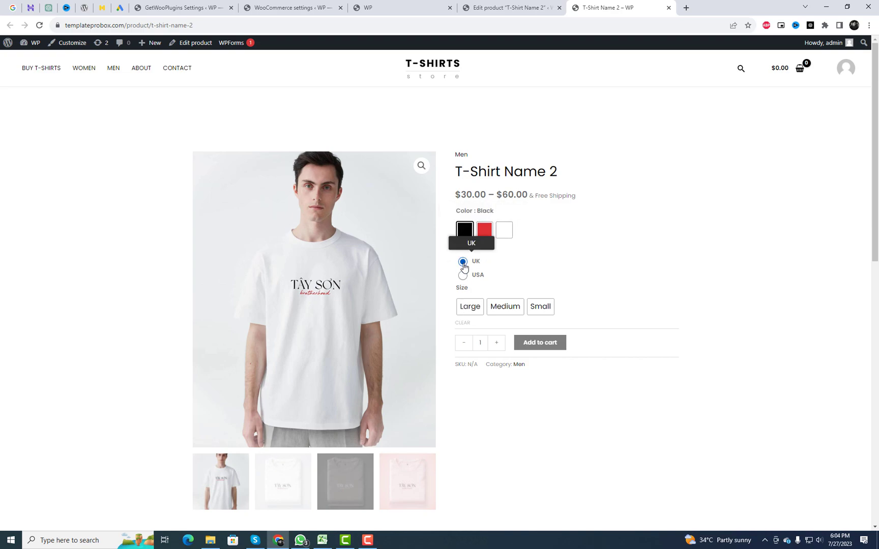
pyautogui.click(463, 275)
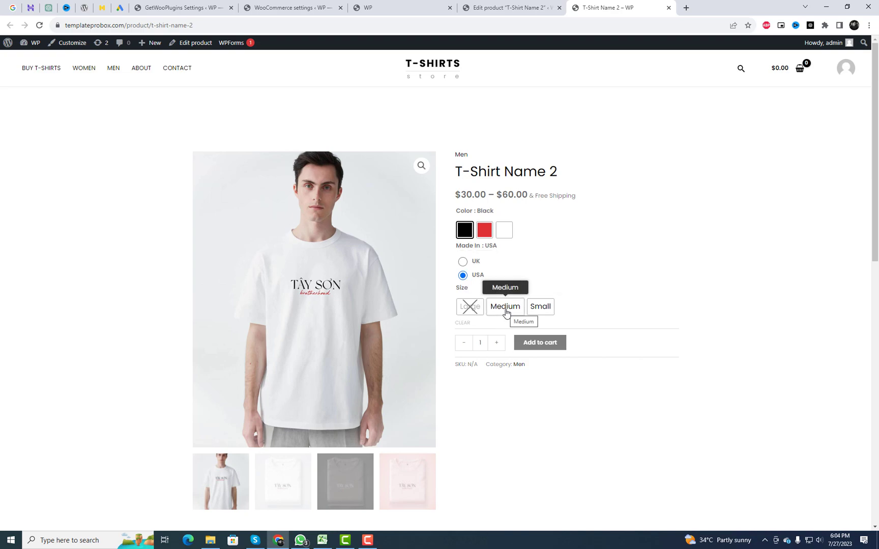
pyautogui.click(484, 231)
pyautogui.click(467, 234)
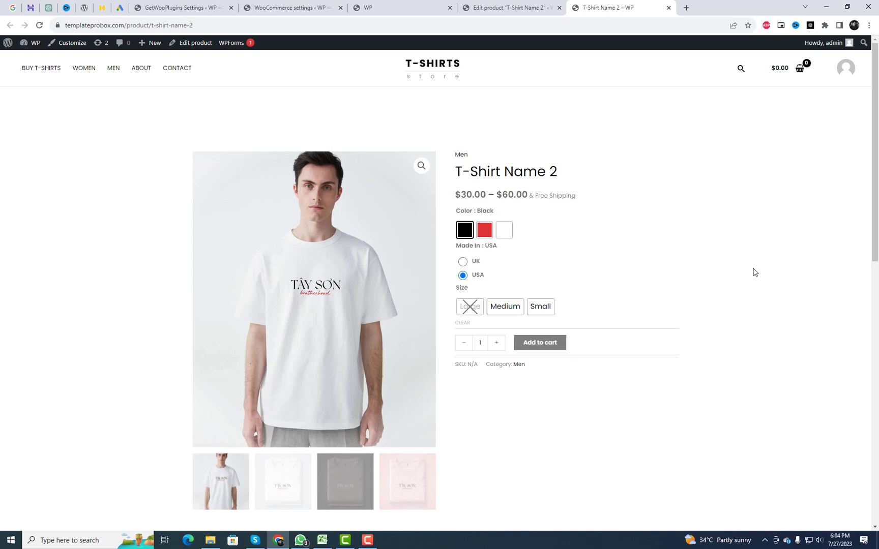
pyautogui.scroll(-1, 766, 272)
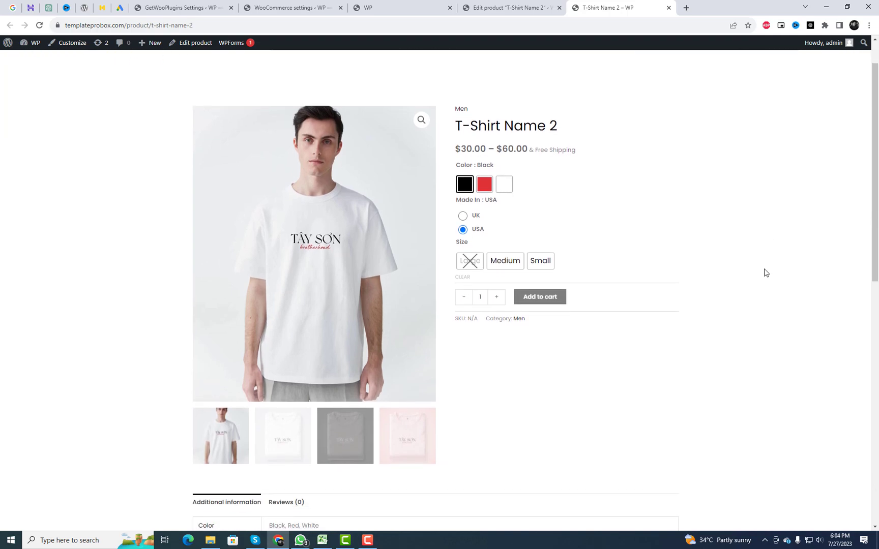